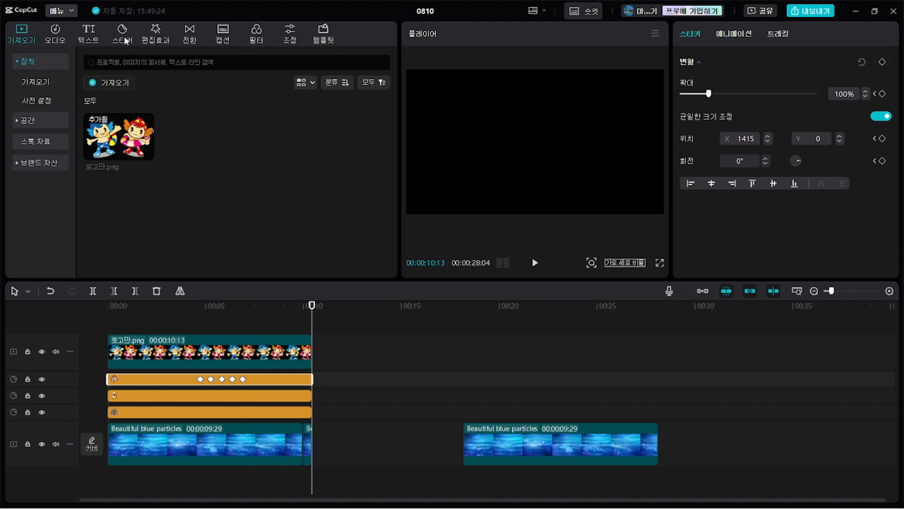
left_click(257, 357)
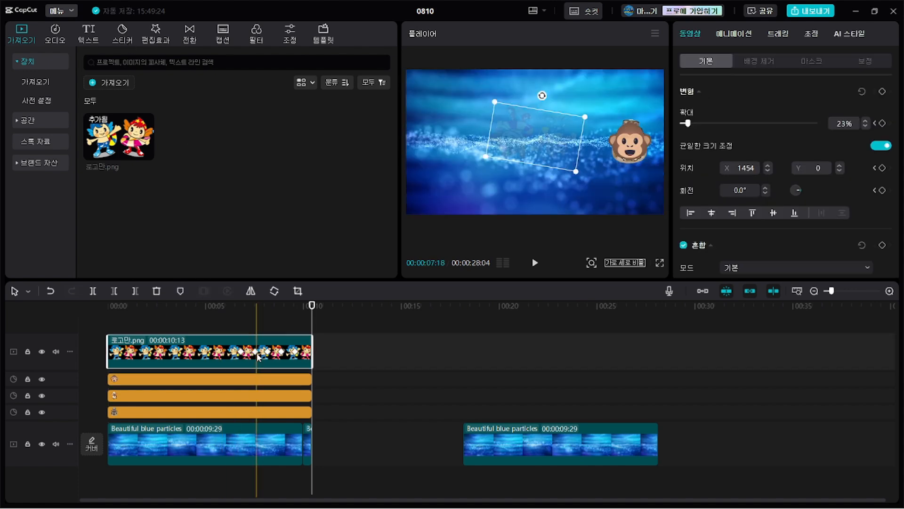
left_click(260, 384)
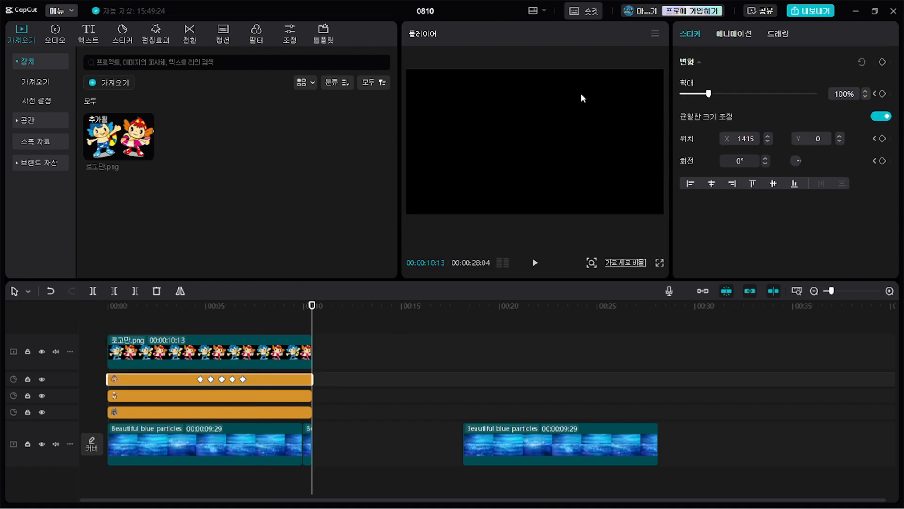
left_click(258, 355)
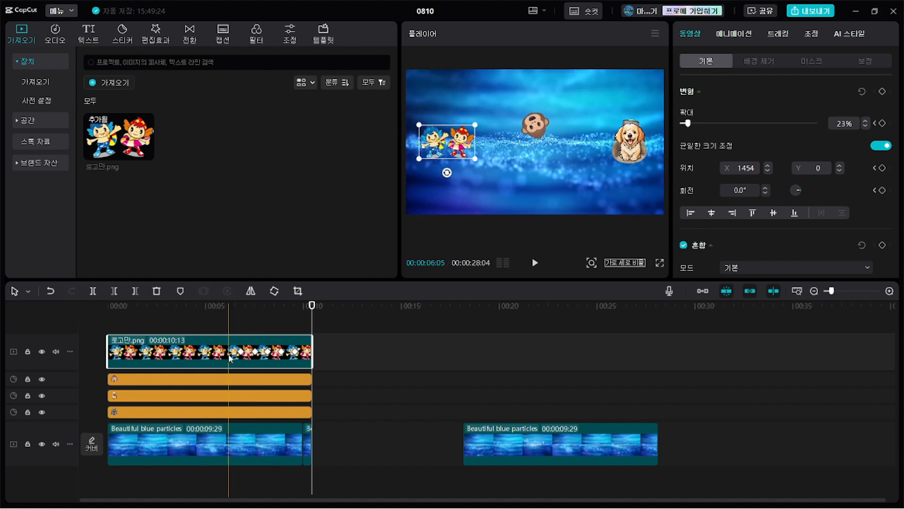
Step: Add the blue-and-white waving robot sticker and stretch it over the full length of the second Beautiful blue particles clip
left_click(122, 33)
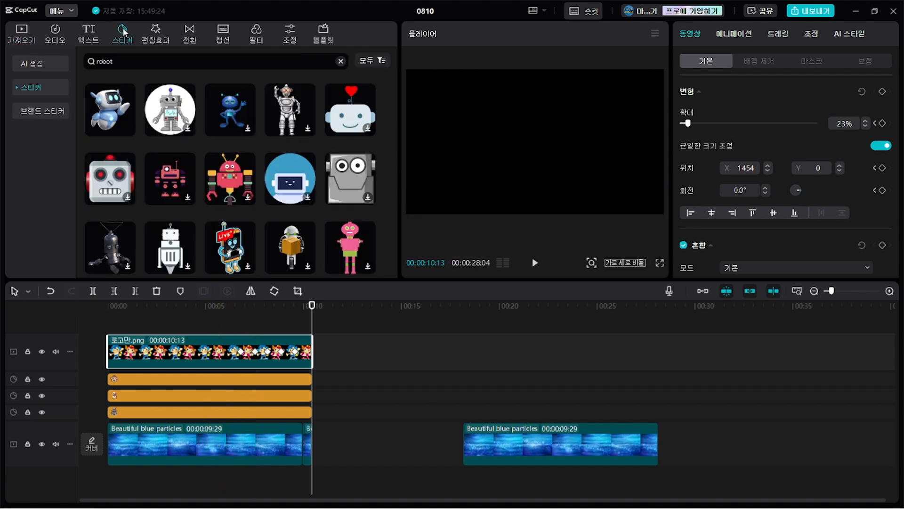
left_click(126, 130)
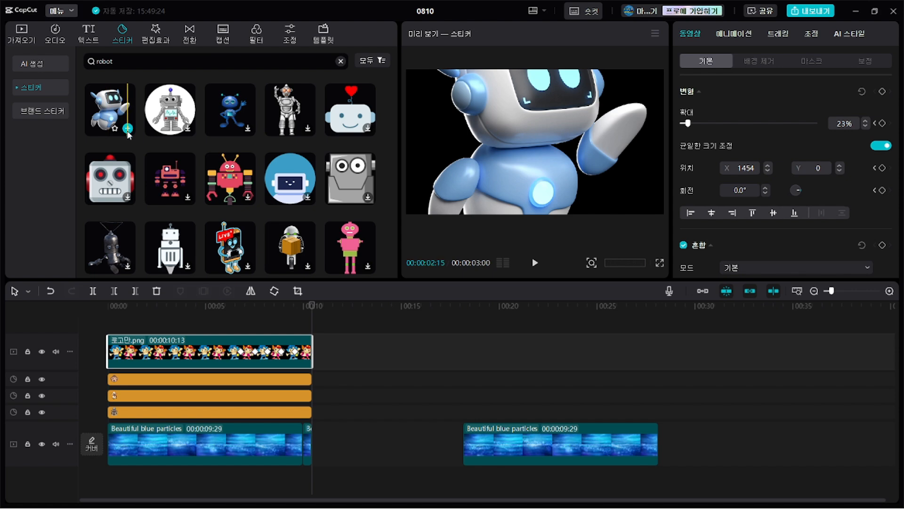
left_click(128, 129)
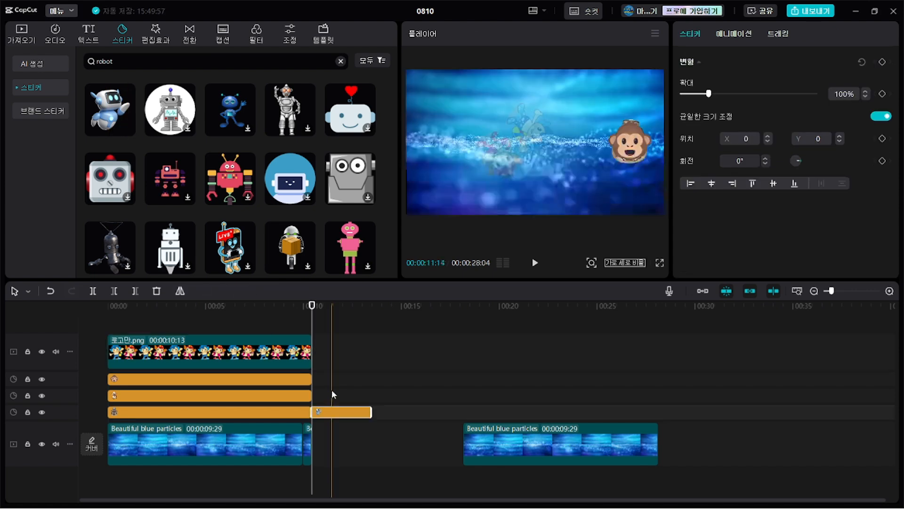
left_click_drag(337, 412, 660, 430)
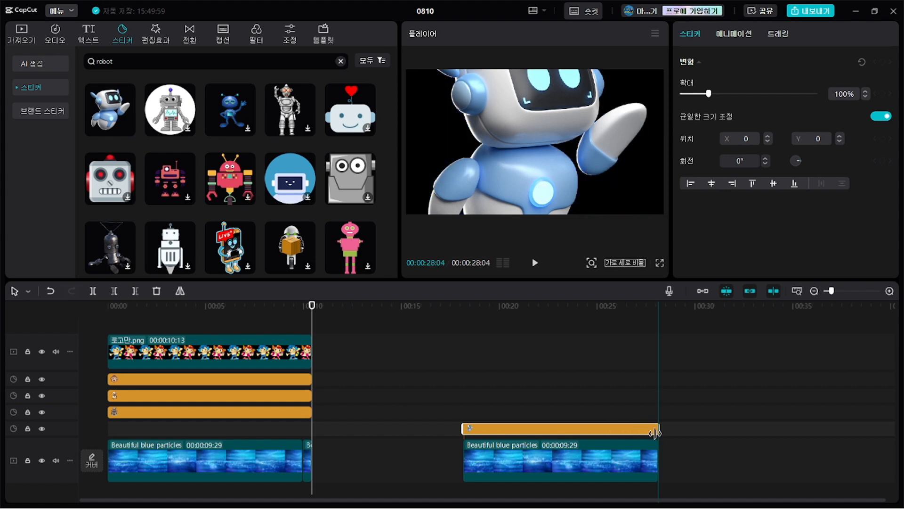
Step: Shrink the robot sticker to 17% and place it near the frame's left edge at X -1454, Y 0
left_click(541, 391)
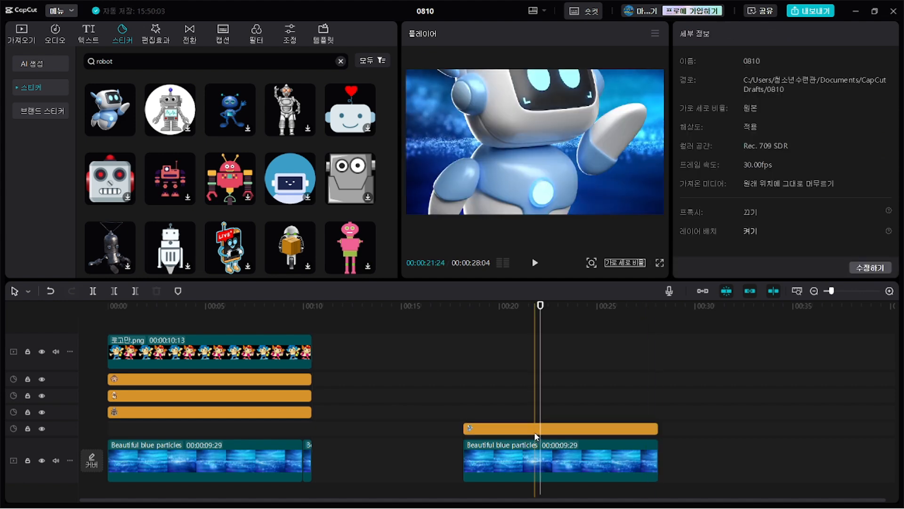
left_click(534, 429)
scroll(585, 166, "down", 5)
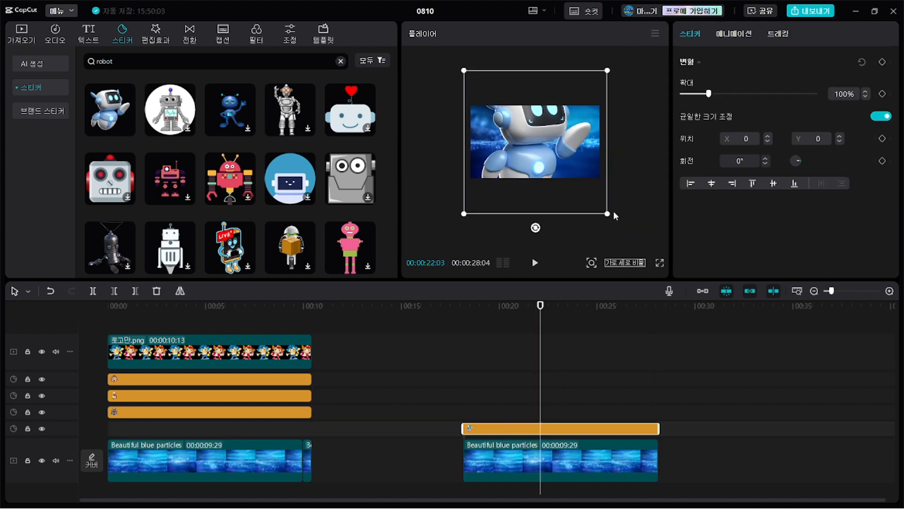
left_click_drag(606, 213, 435, 151)
scroll(543, 147, "up", 5)
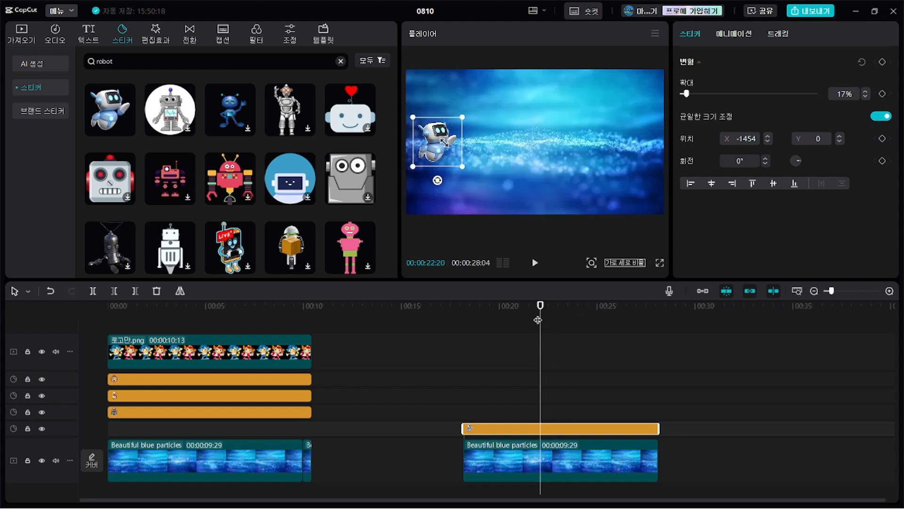
Step: Keyframe the robot's position at its clip start, 00:00:18:05, and move it to the frame's centre at 00:00:18:19
left_click_drag(540, 323, 466, 323)
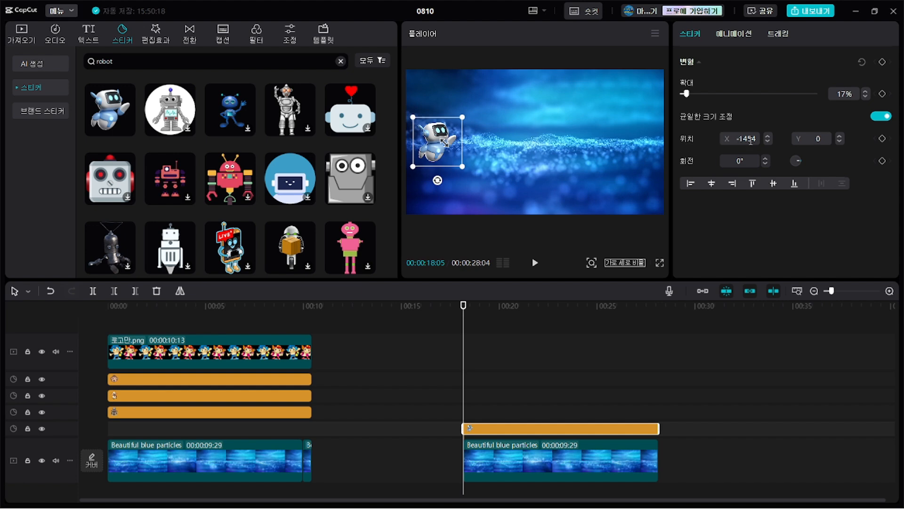
left_click(882, 139)
left_click_drag(467, 346, 473, 347)
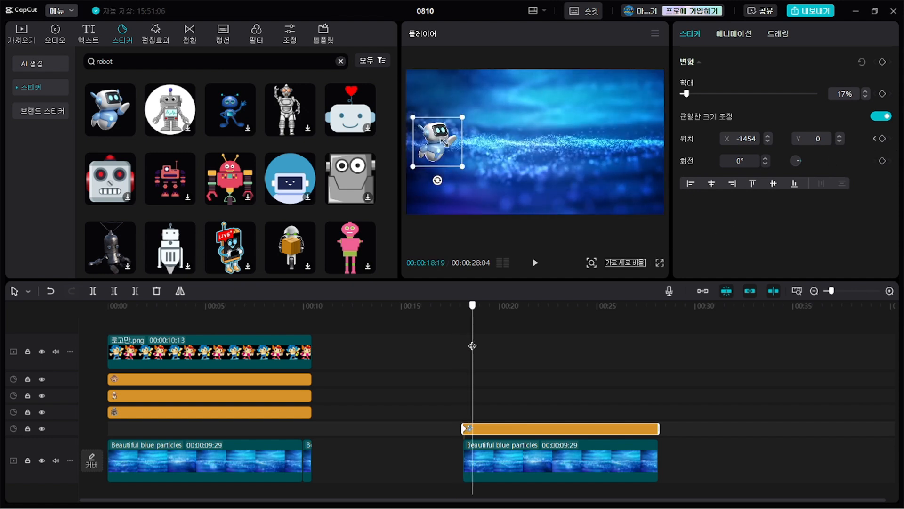
scroll(486, 419, "up", 2)
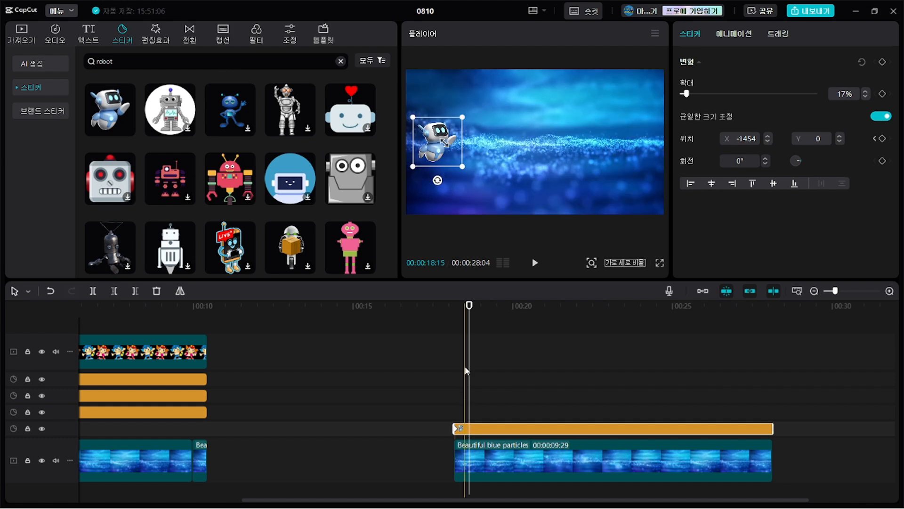
left_click_drag(444, 151, 539, 152)
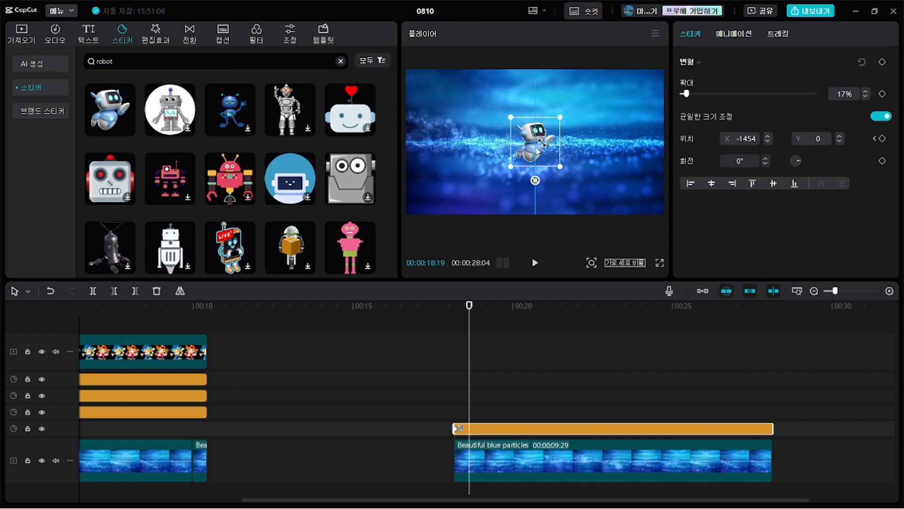
left_click_drag(538, 151, 538, 151)
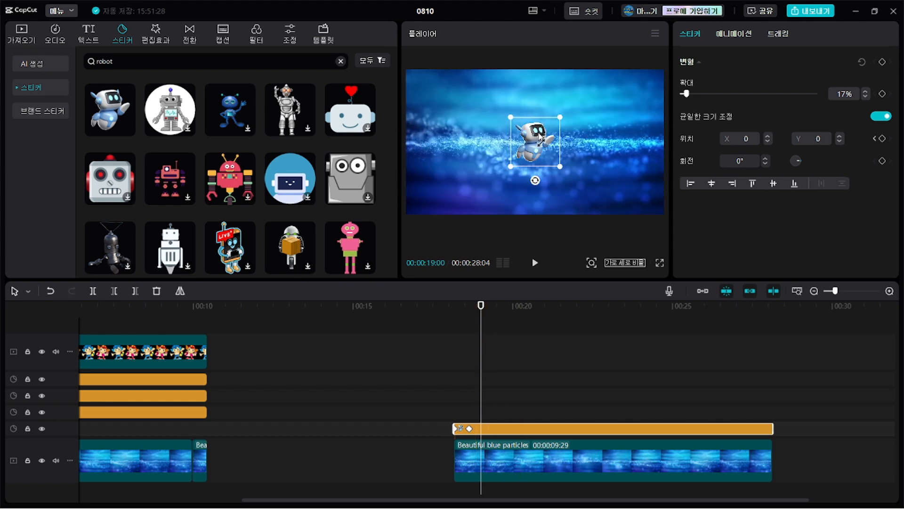
Step: Keyframe the robot up to Y 666 at 00:00:19:00 and back down to the frame's centre at 00:00:19:10
left_click_drag(539, 142, 533, 86)
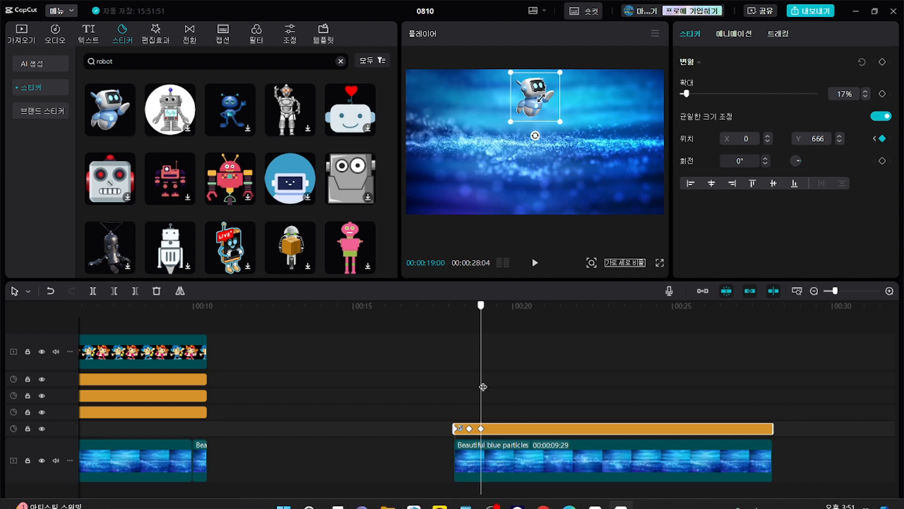
left_click_drag(536, 99, 535, 141)
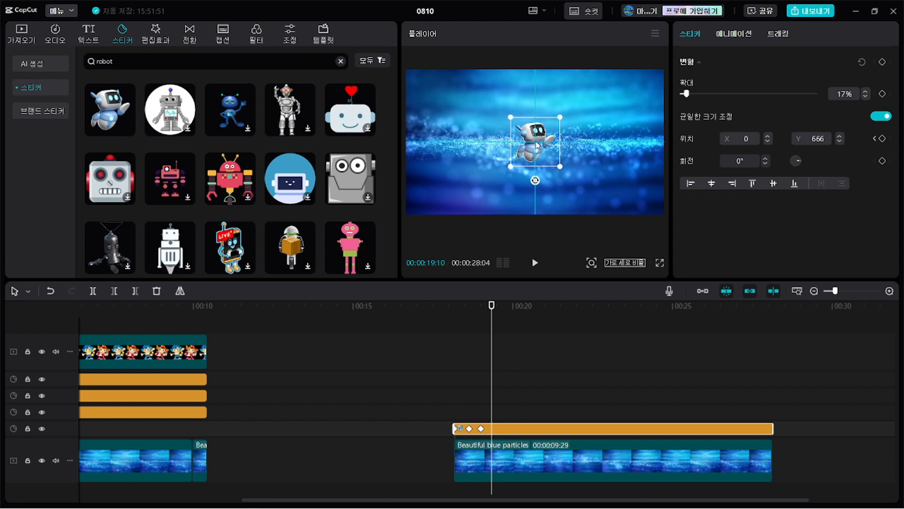
Step: Move the robot to X 1410, Y 0 near the frame's right edge at 00:00:19:20 and play back the motion
key("Right")
key("Right")
key("Right")
key("Right")
key("Right")
key("Right")
key("Right")
key("Right")
key("Right")
key("Right")
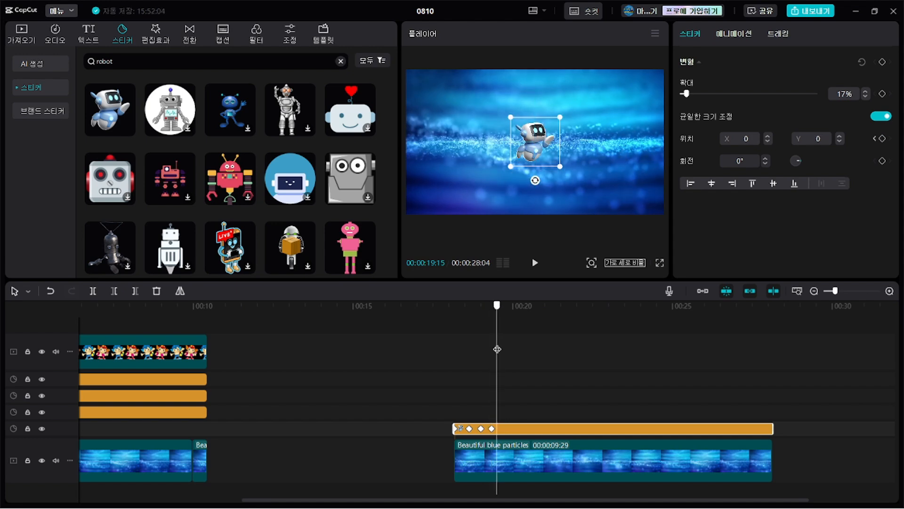
left_click_drag(556, 149, 640, 145)
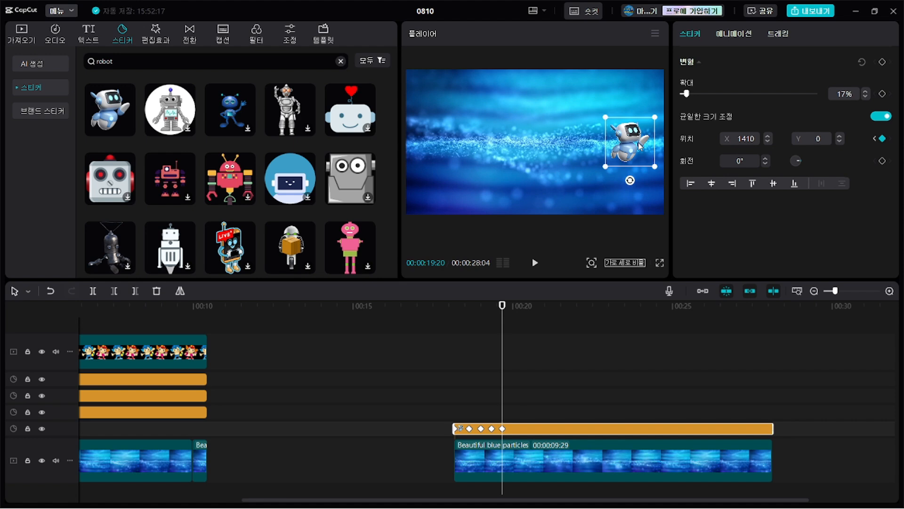
key("space")
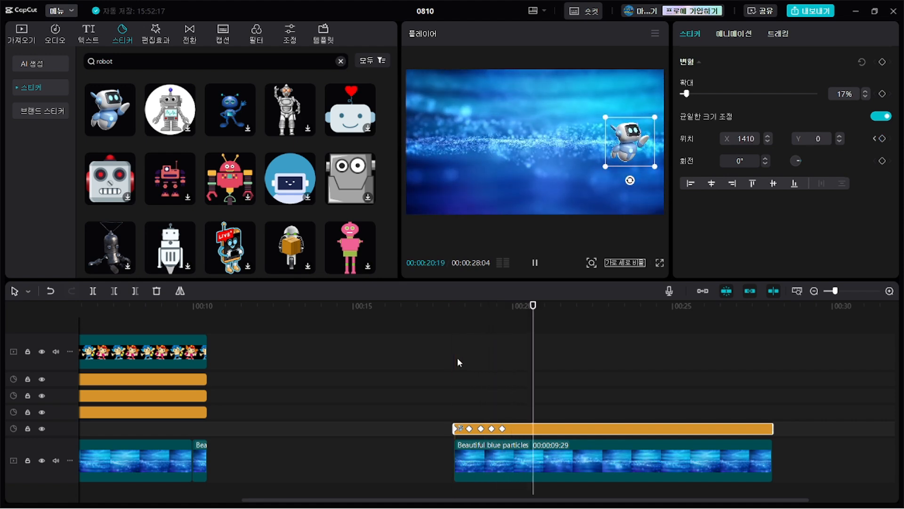
key("space")
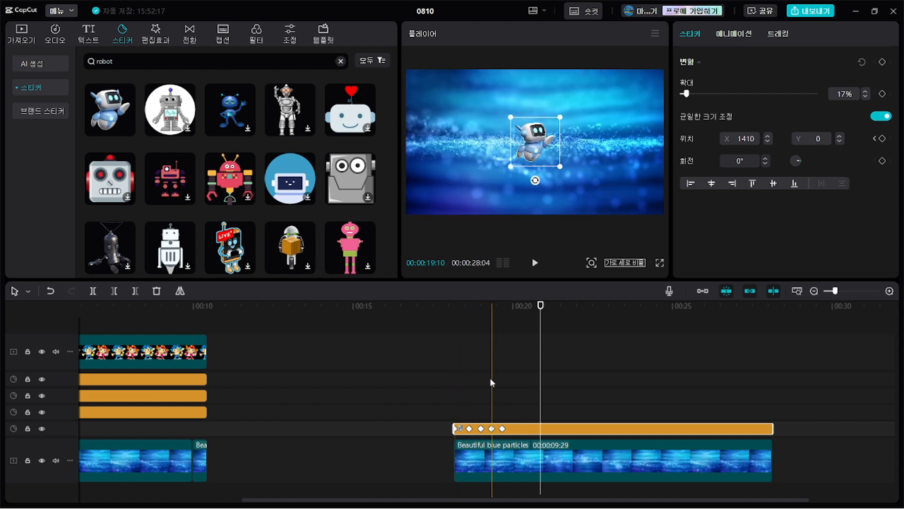
Step: Shift the robot's last two position keyframes slightly later, placing the fourth at 00:00:19:12
left_click(502, 429)
left_click_drag(503, 429, 506, 428)
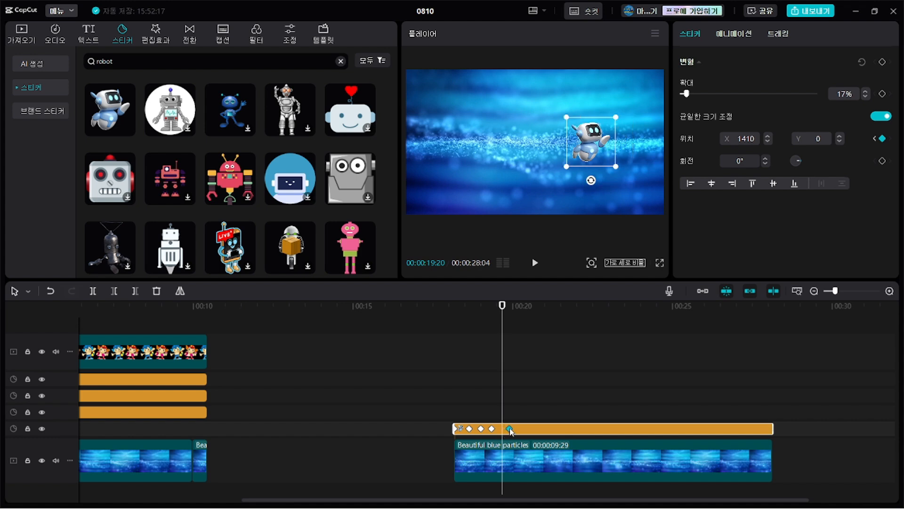
left_click(492, 429)
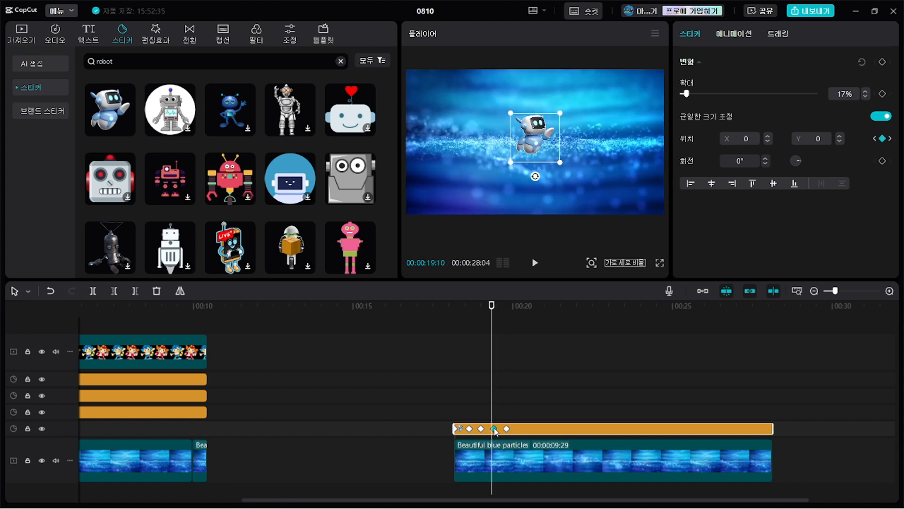
left_click(480, 428)
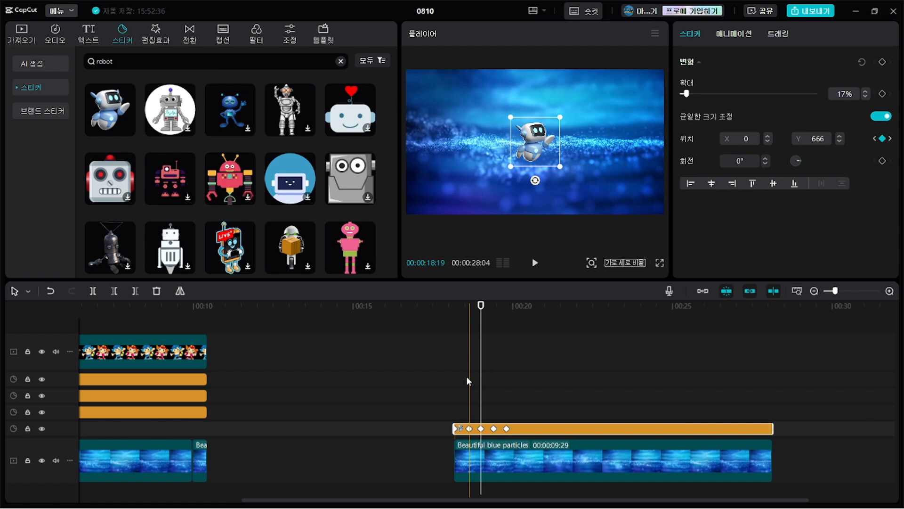
Step: Search the stickers for "cat", add the cream-and-orange cat face, and stretch it over the full length of the robot sticker's clip
left_click(115, 61)
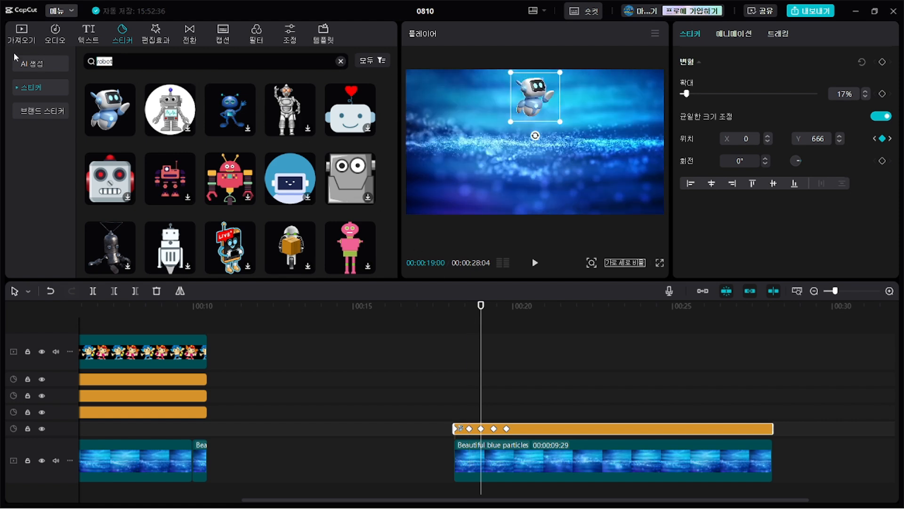
type("cat")
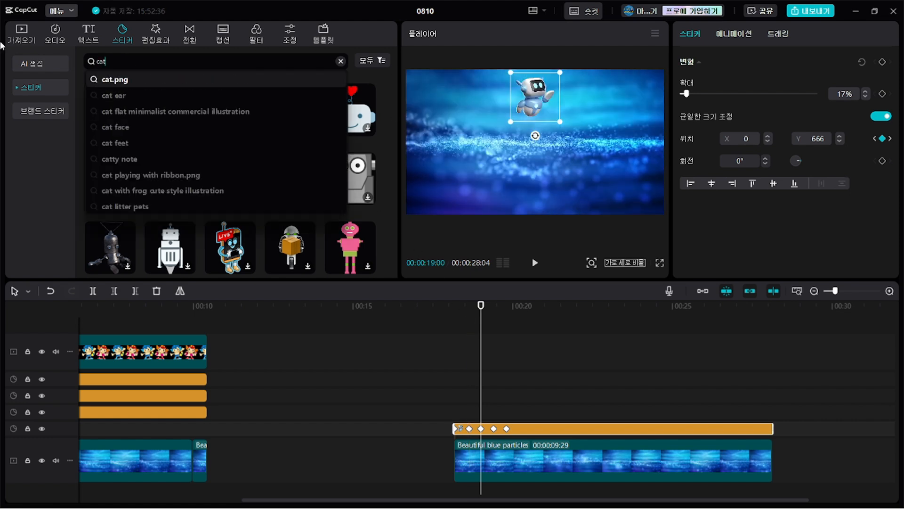
key("Return")
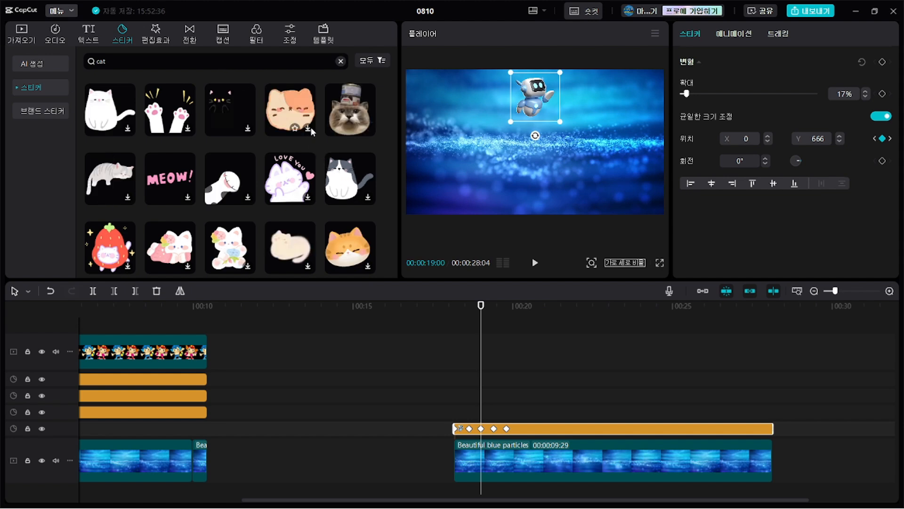
left_click(309, 128)
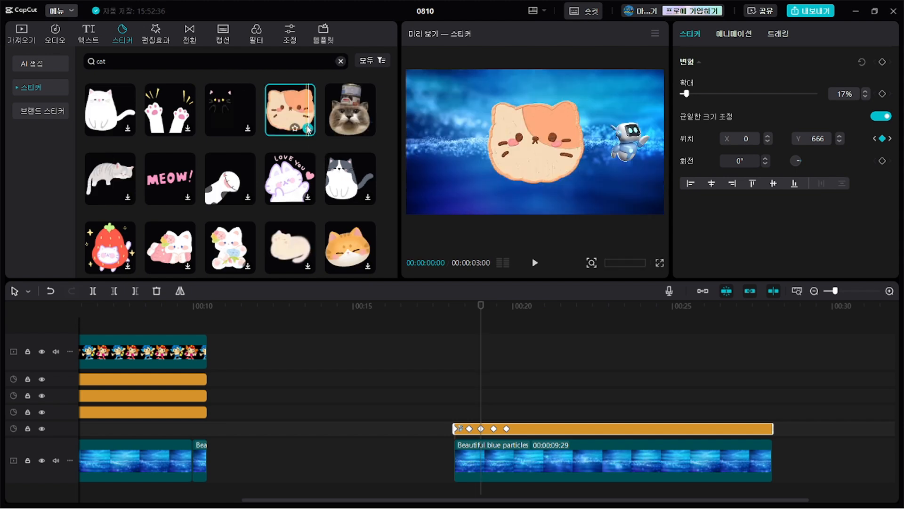
left_click(308, 128)
left_click_drag(511, 414, 484, 416)
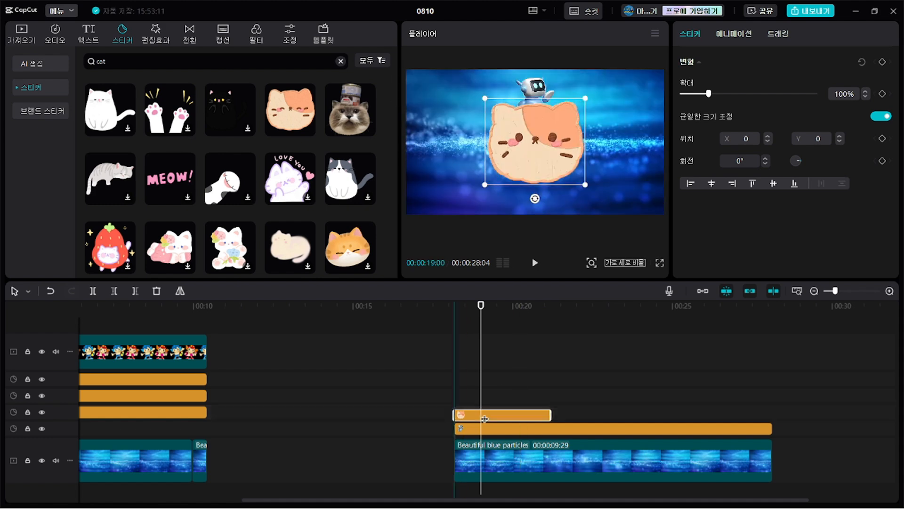
left_click_drag(549, 413, 773, 413)
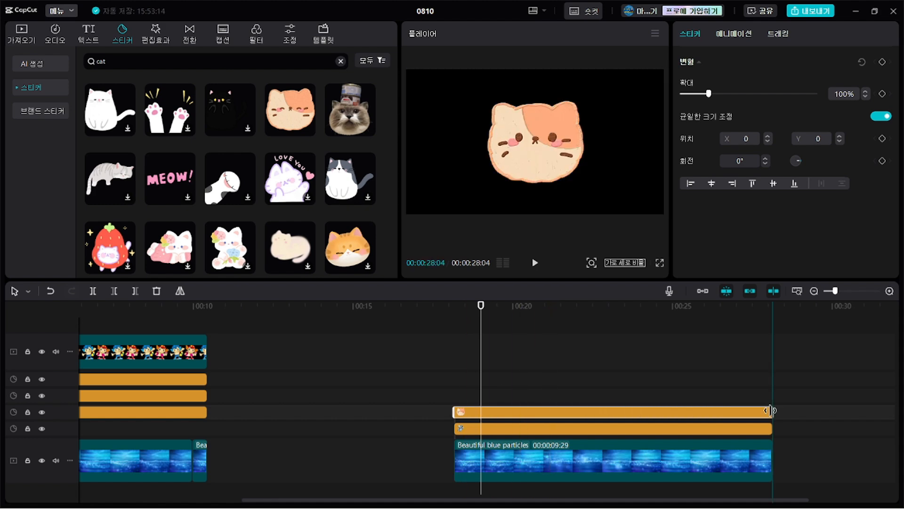
Step: Fine-tune the spacing of the robot's position keyframes, moving the fourth to 00:00:19:13 and the fifth slightly later
left_click(485, 429)
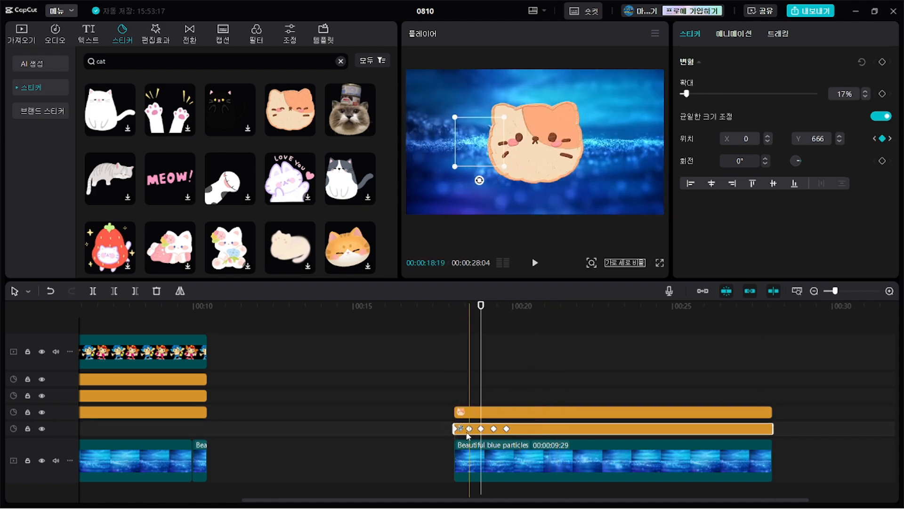
left_click(493, 429)
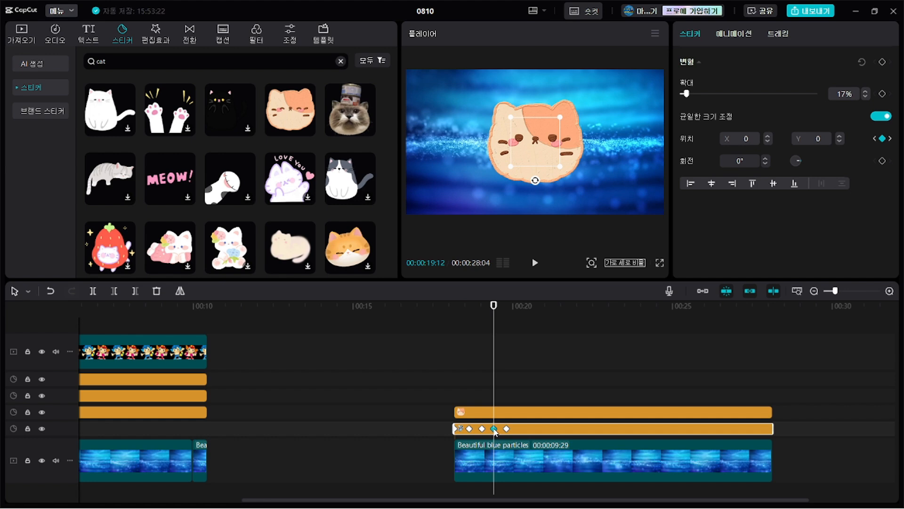
left_click_drag(493, 428, 494, 432)
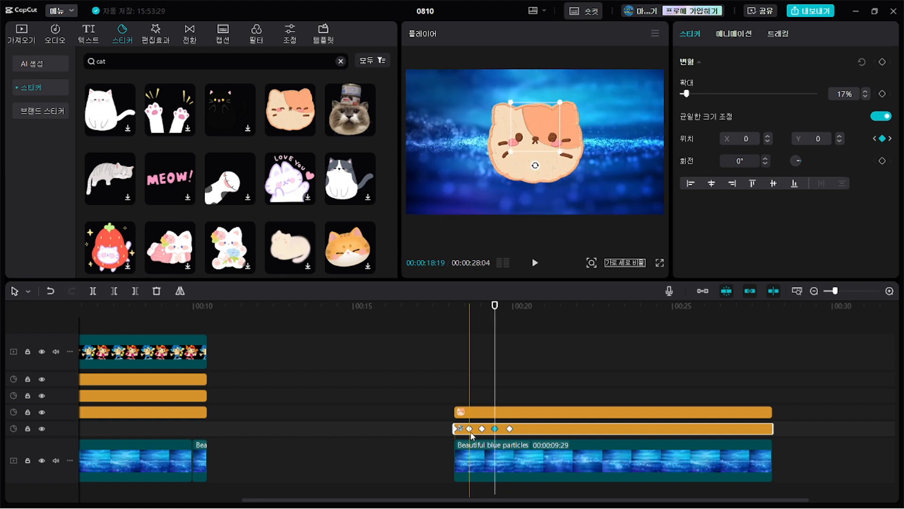
left_click(470, 429)
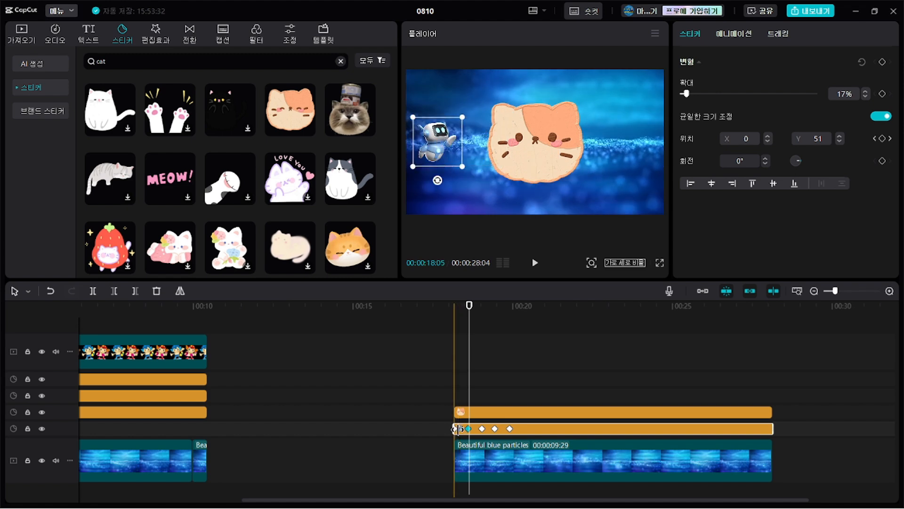
Step: Copy all five of the robot's position keyframes and paste them onto the cat sticker from 00:00:20:03
left_click(456, 428)
left_click(468, 428)
left_click(482, 428)
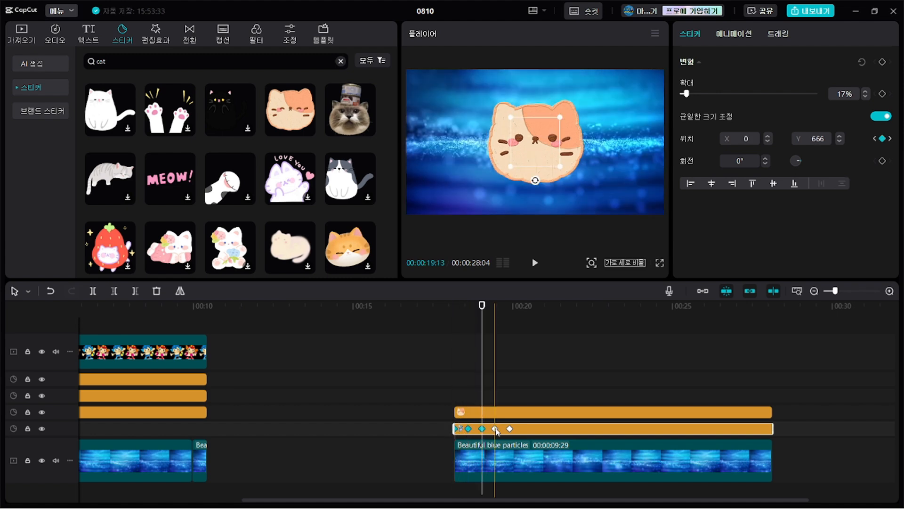
left_click(495, 428)
left_click(510, 429)
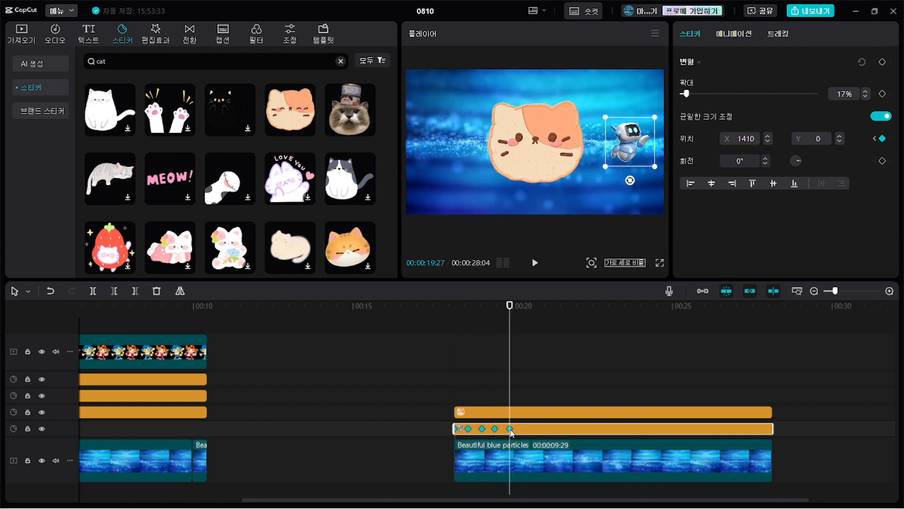
left_click(517, 377)
left_click(521, 414)
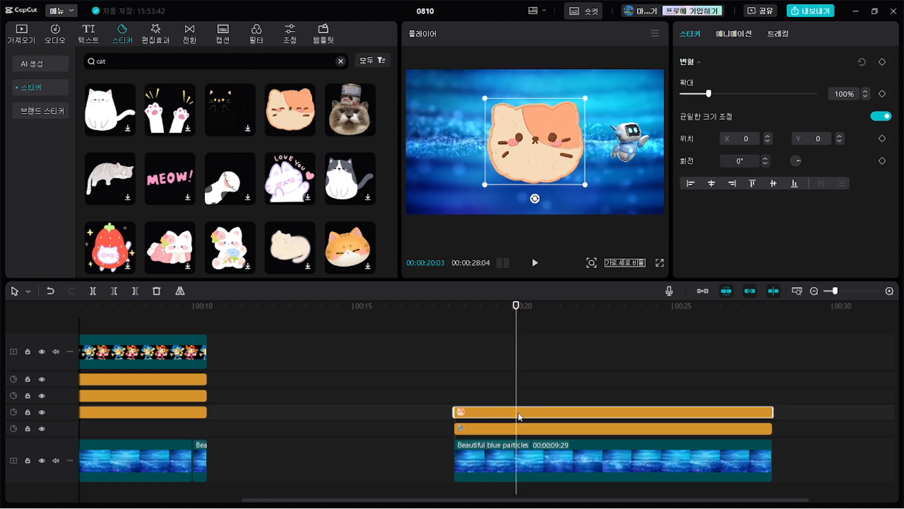
key("ctrl+v")
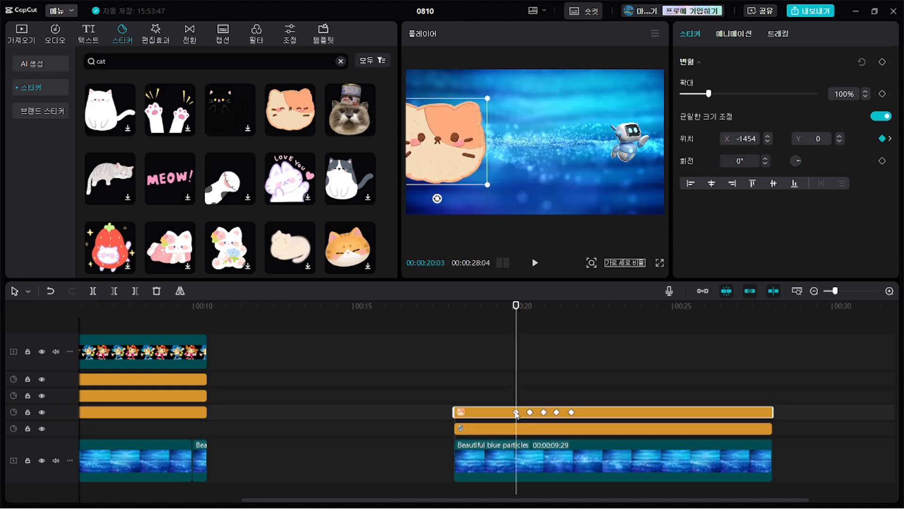
Step: Play back the cat's pasted motion and compare its first keyframe with the robot's keyframes
key("space")
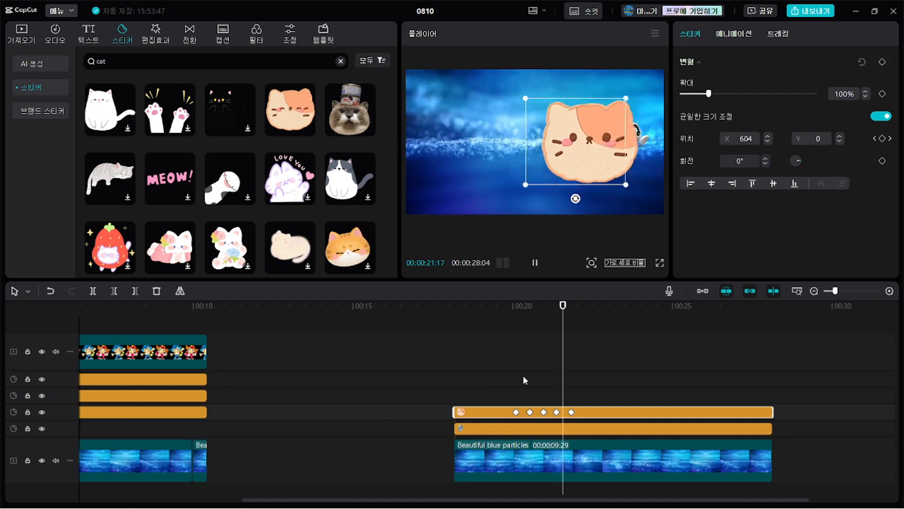
key("space")
left_click(517, 413)
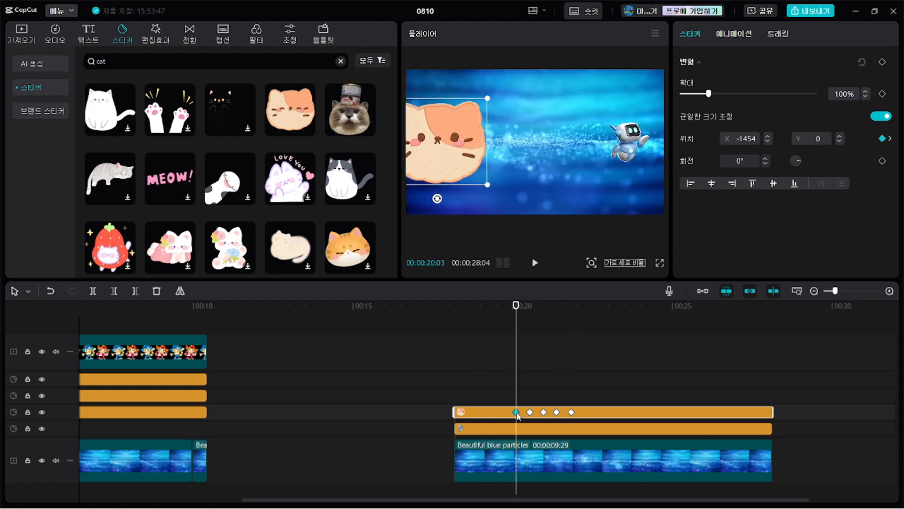
left_click(469, 428)
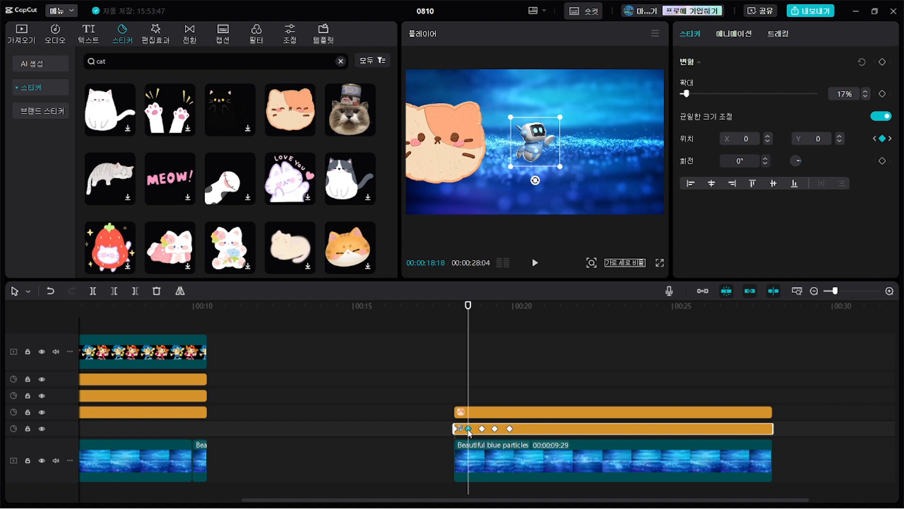
left_click(517, 412)
left_click(517, 413)
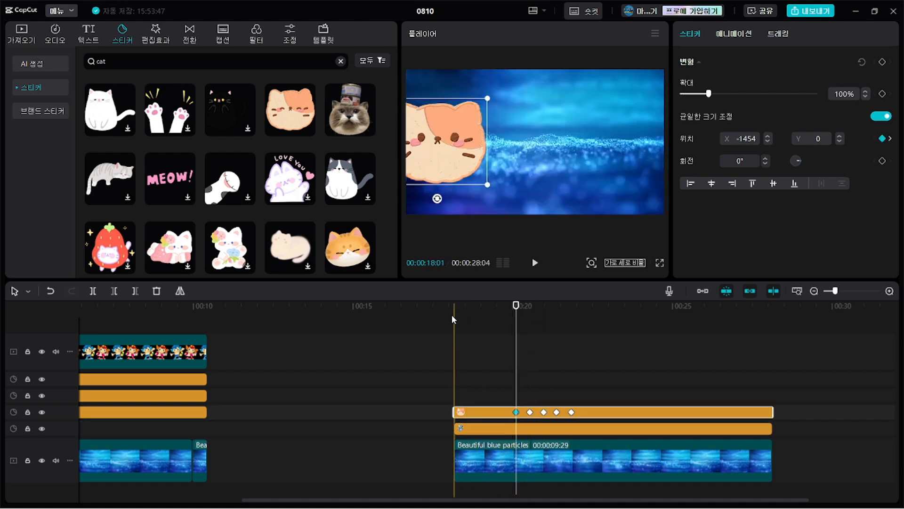
Step: Shrink the cat to 35% at its first position keyframe, 00:00:20:03, and add a scale keyframe there
left_click_drag(492, 186, 441, 152)
left_click(516, 412)
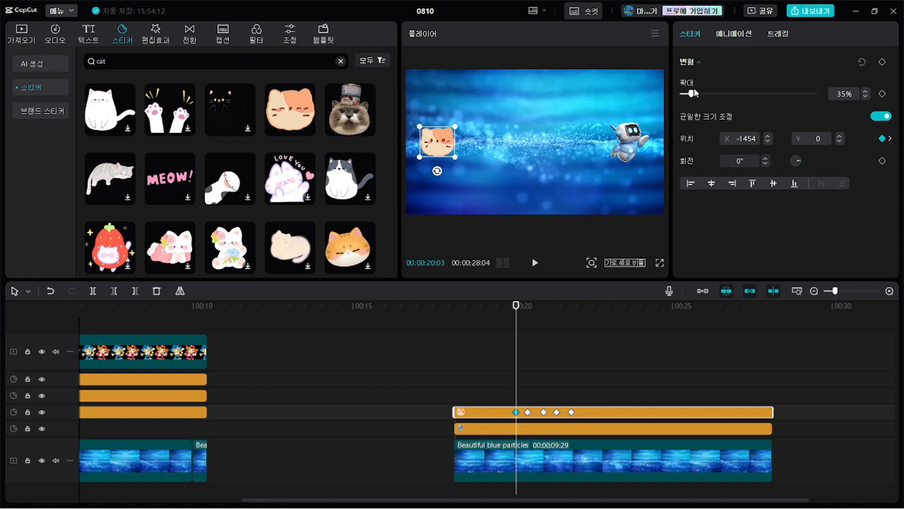
left_click(884, 94)
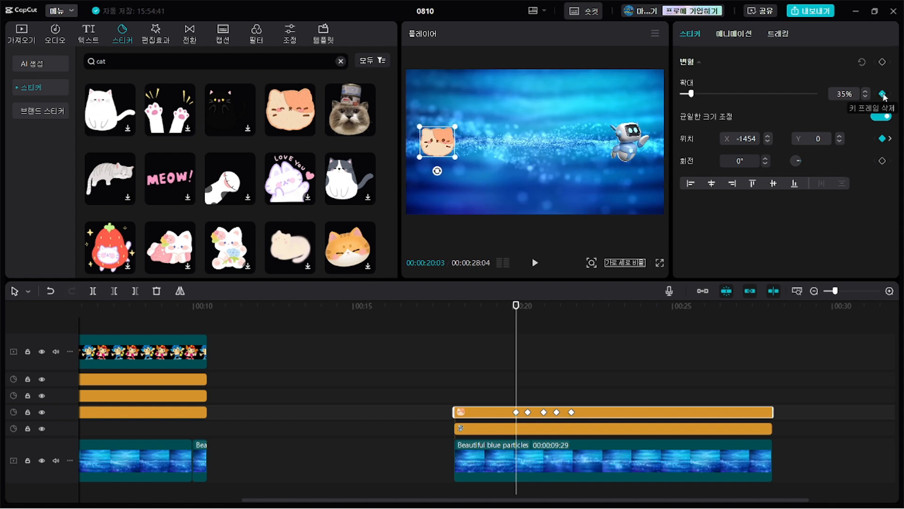
Step: Keyframe the cat's scale at 60% on its second position keyframe, 35% on the third and 20% on the fourth
left_click(529, 412)
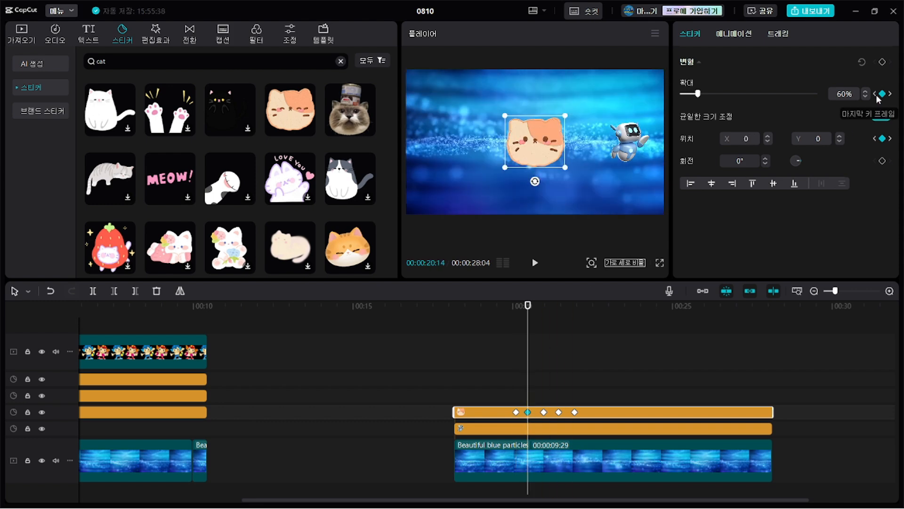
left_click(544, 412)
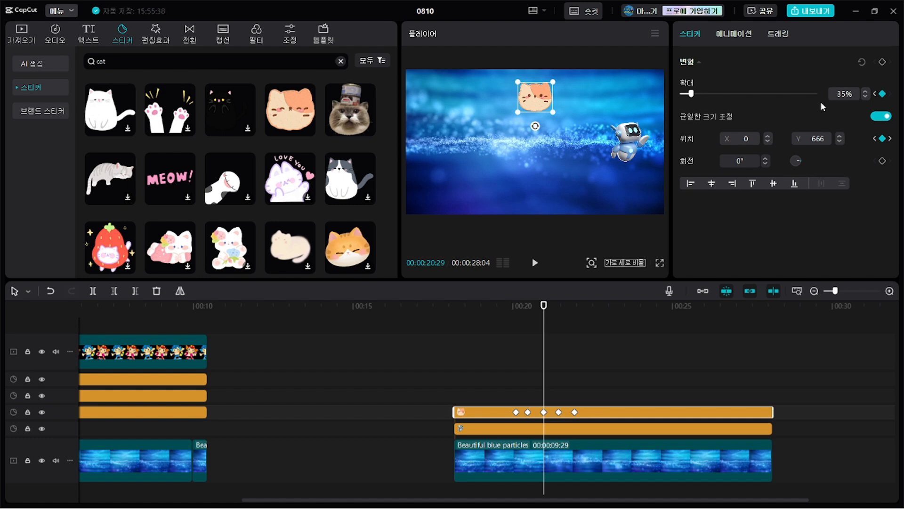
left_click(559, 414)
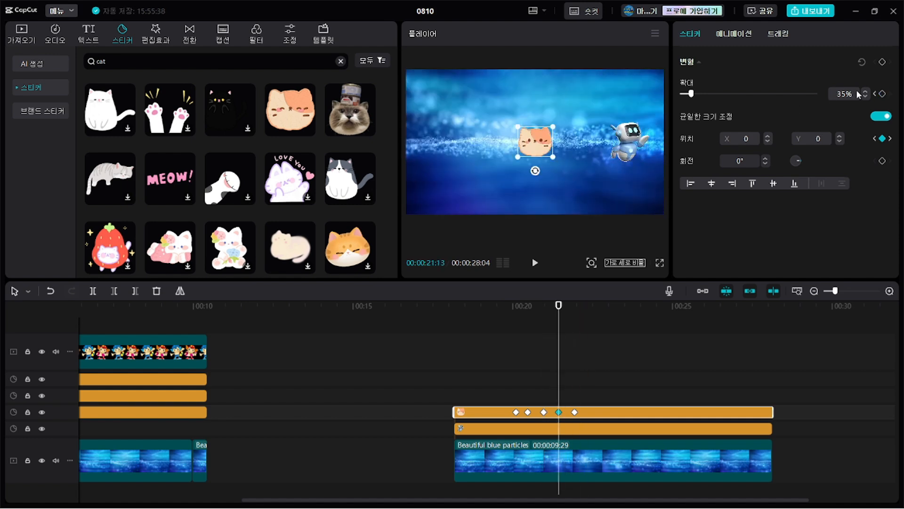
type("20")
key("Return")
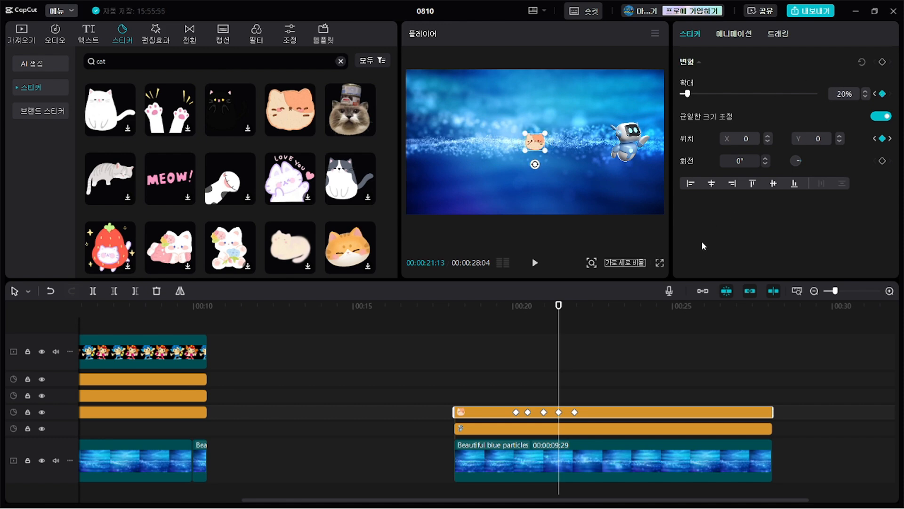
Step: Set a 35% scale keyframe on the cat's last position keyframe, 00:00:21:28, and play back the animation
left_click(575, 413)
left_click(845, 93)
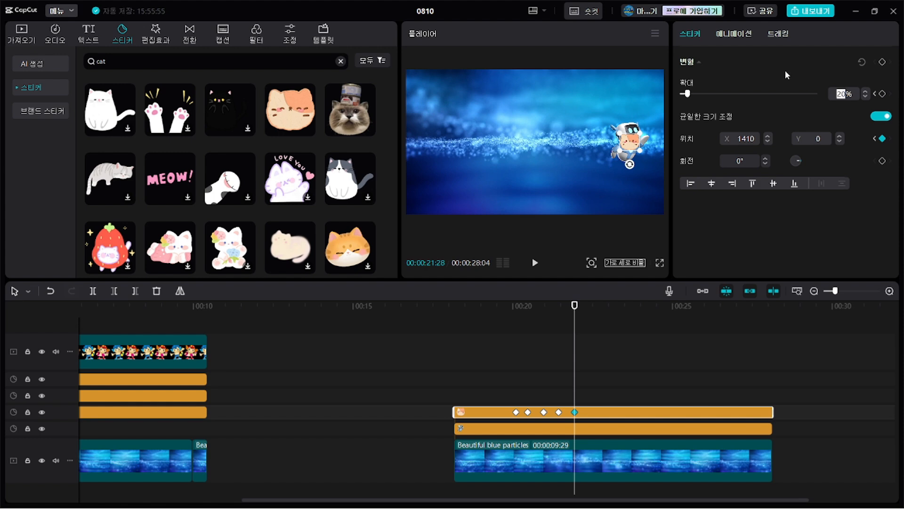
type("35")
key("Return")
left_click(882, 93)
left_click(511, 365)
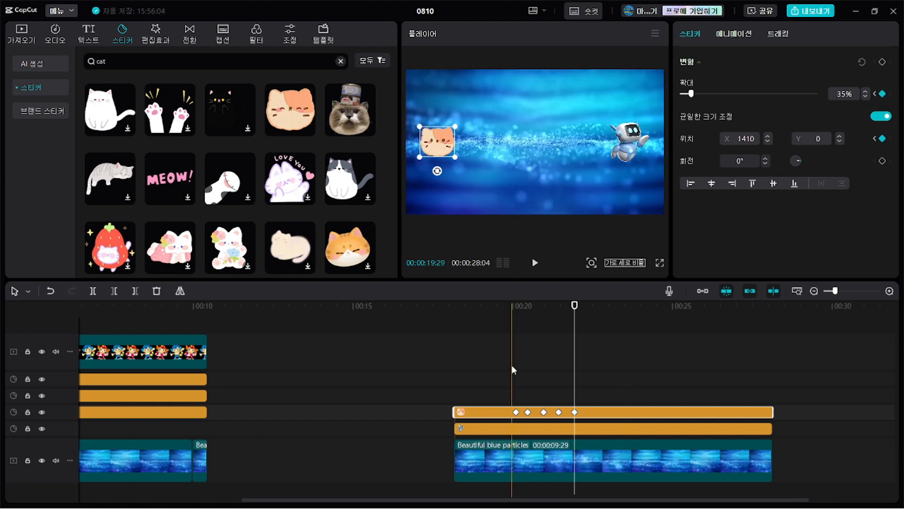
key("space")
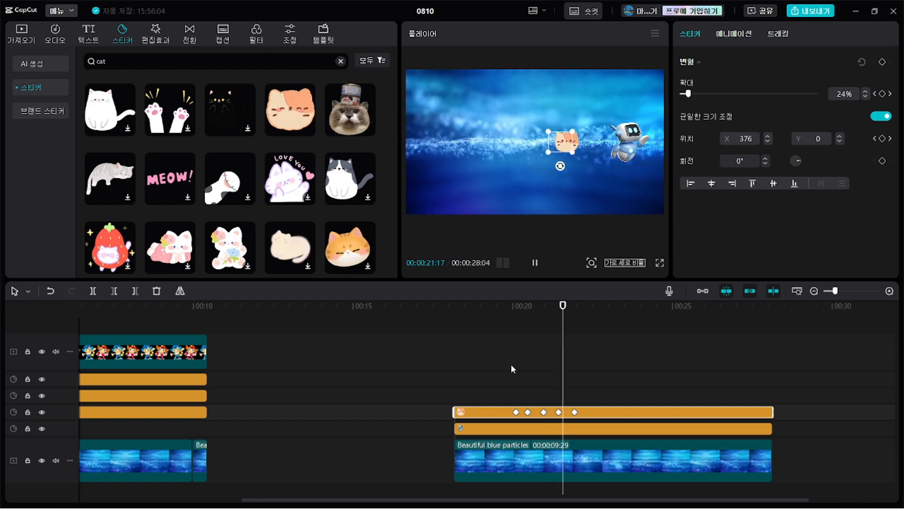
key("space")
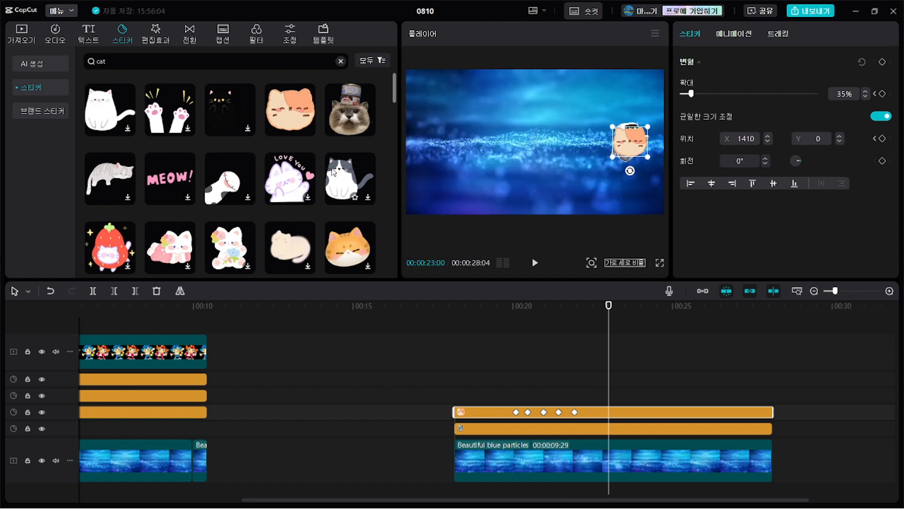
Step: Search the stickers for "dog", add the white-and-brown dog face over the cat clip's full length, and scale it to 57%
left_click(99, 61)
type("dog")
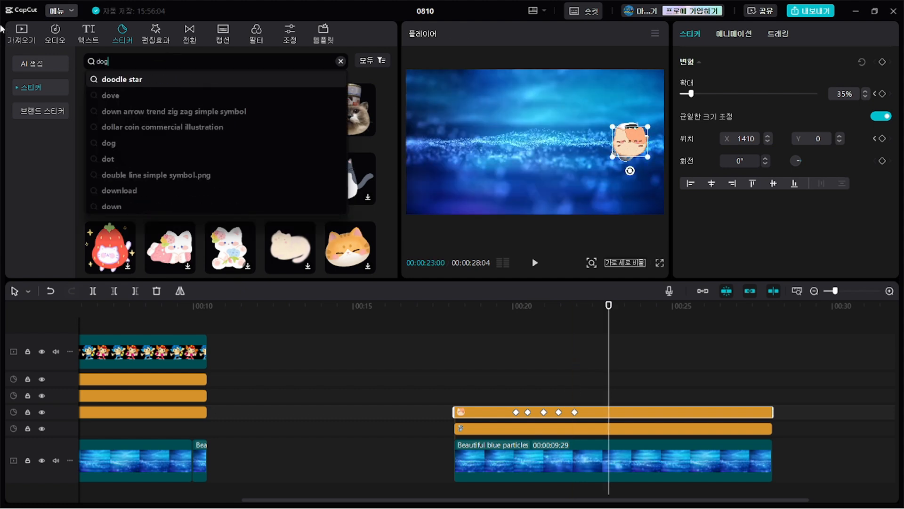
key("Return")
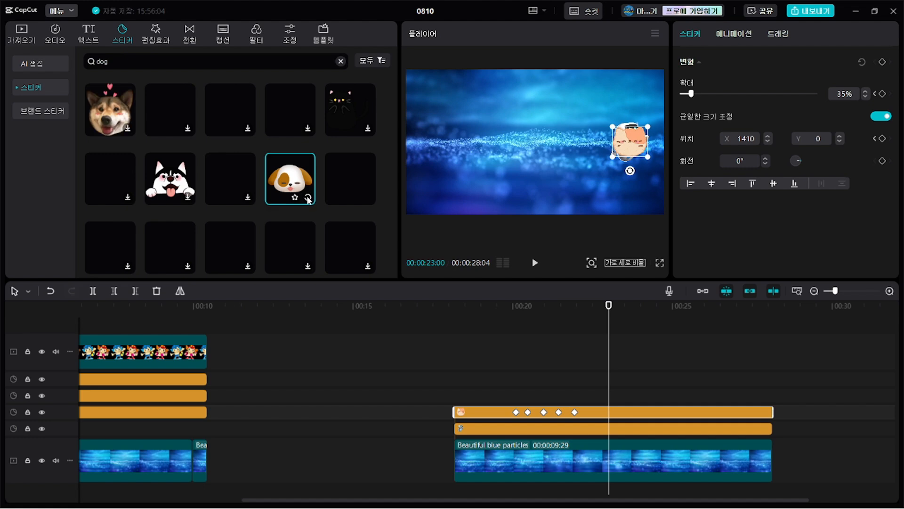
left_click(308, 200)
left_click_drag(678, 399, 773, 394)
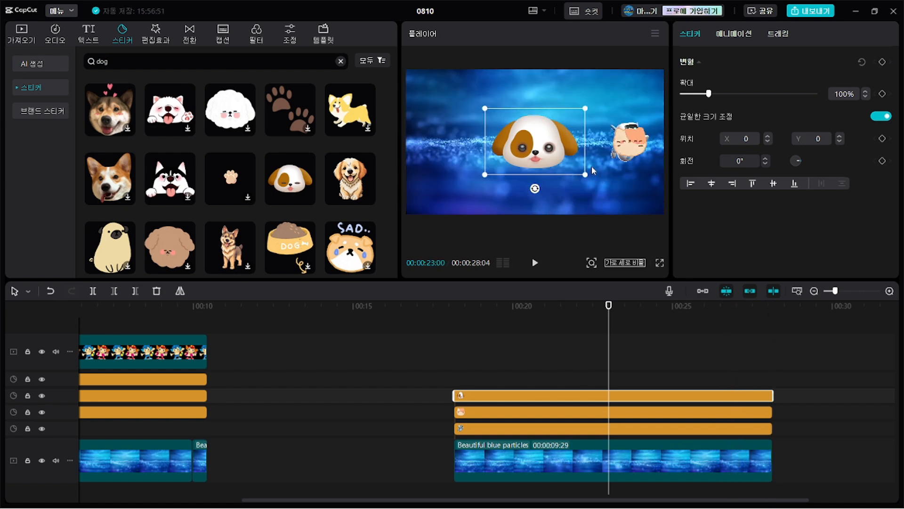
left_click_drag(585, 174, 564, 160)
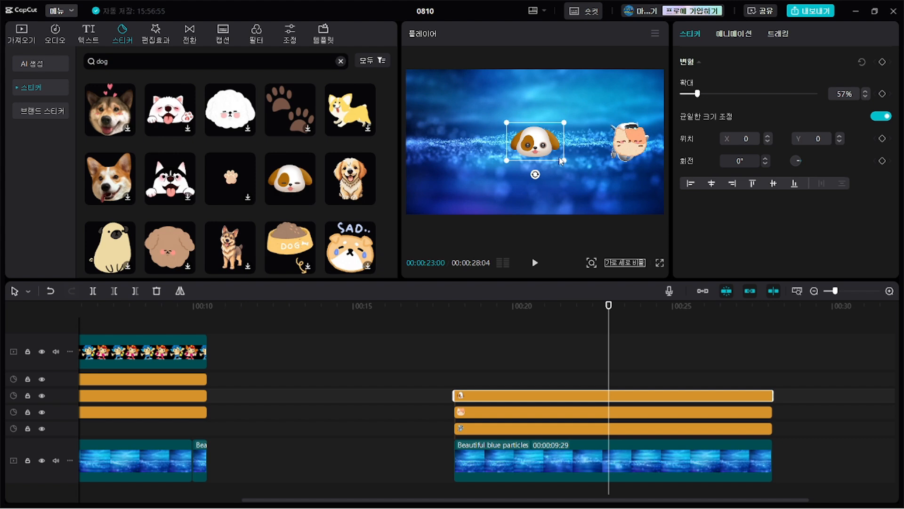
Step: Shift the cat's second keyframe slightly later and copy all five of the cat's keyframes
left_click(528, 413)
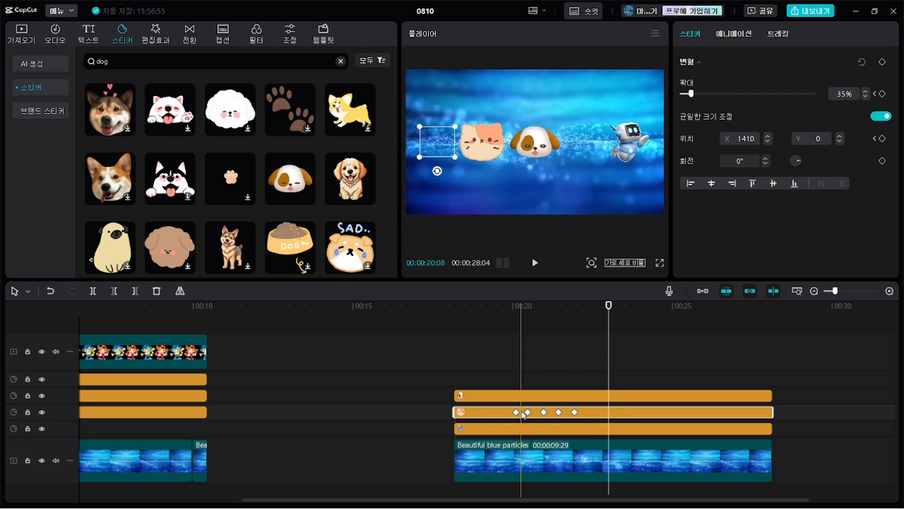
left_click(528, 413)
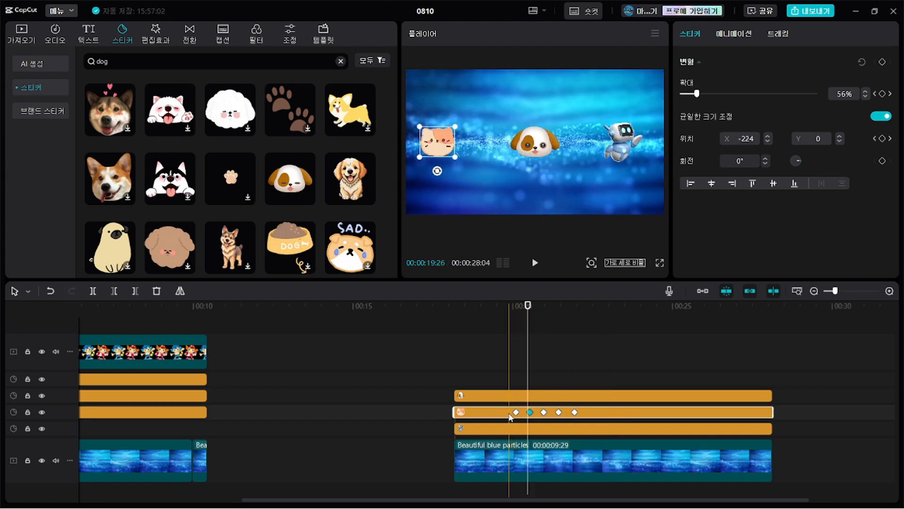
left_click(517, 412)
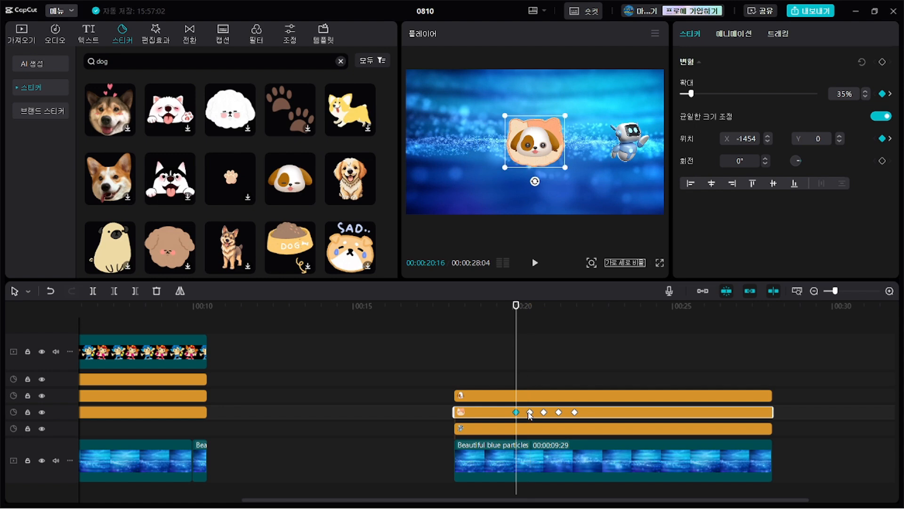
left_click(529, 413)
left_click(544, 413)
left_click(559, 412)
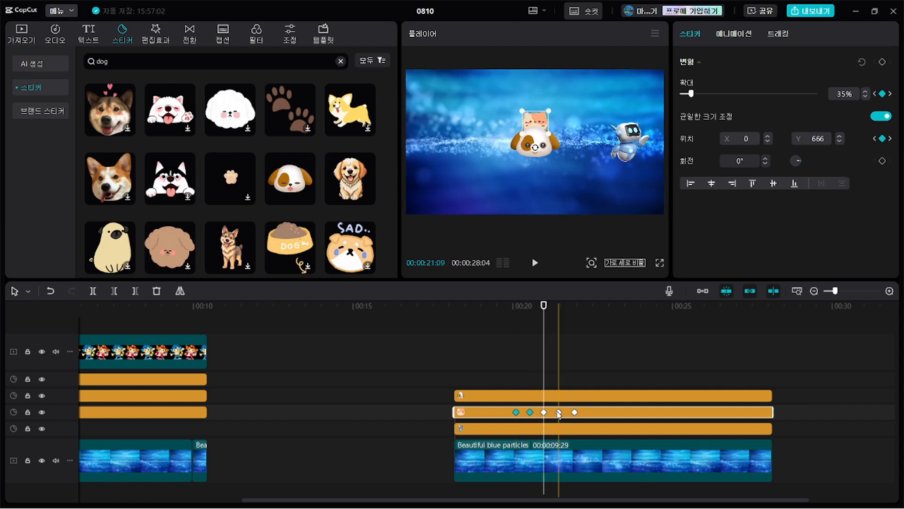
left_click(572, 413)
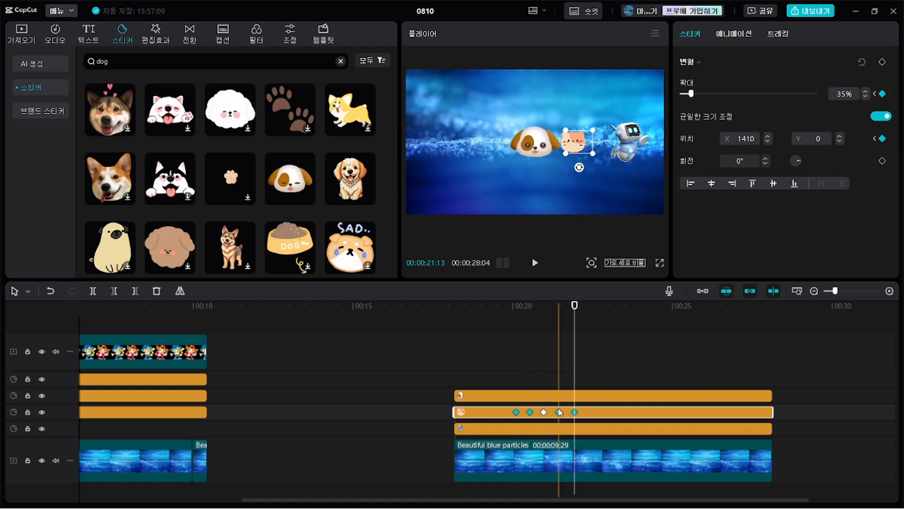
Step: Paste the cat's keyframes onto the dog sticker from 00:00:22:06 and play back the result
left_click(453, 372)
left_click(585, 396)
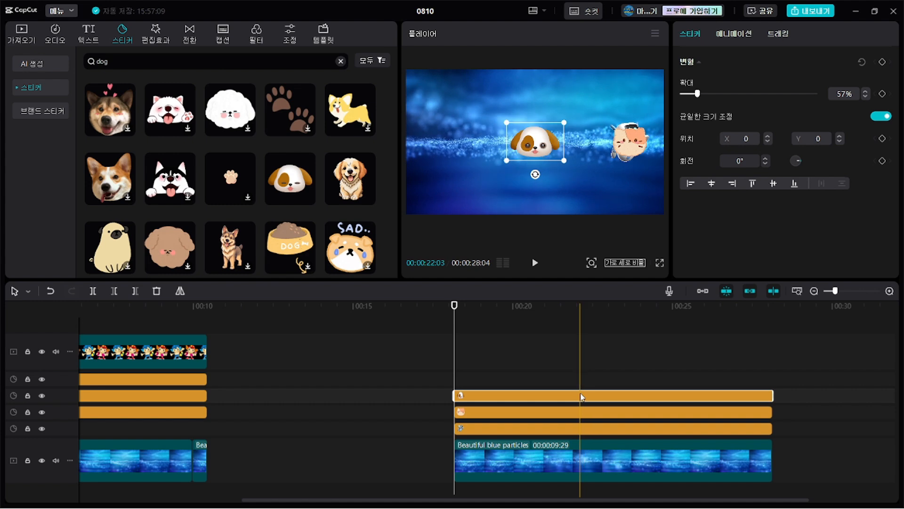
left_click(583, 396)
key("space")
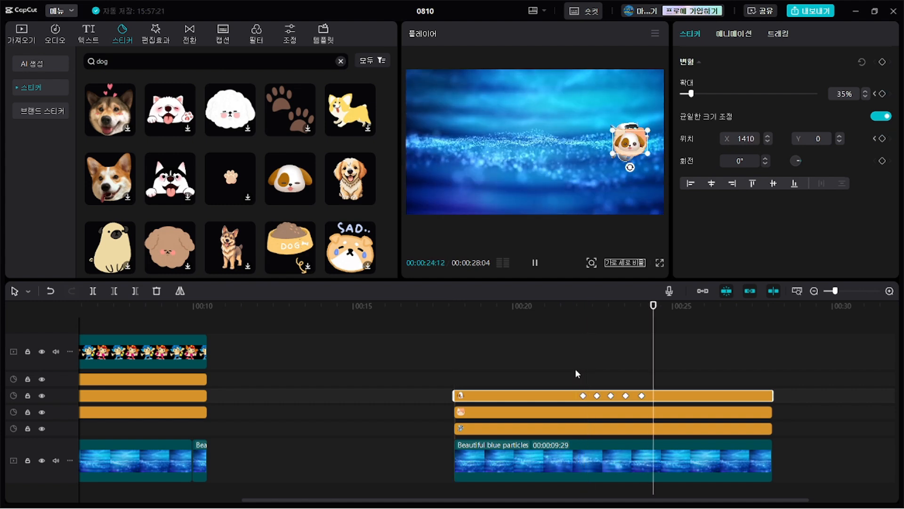
key("space")
Step: Review the keyframe layout of the robot, cat and dog stickers in turn
left_click(650, 430)
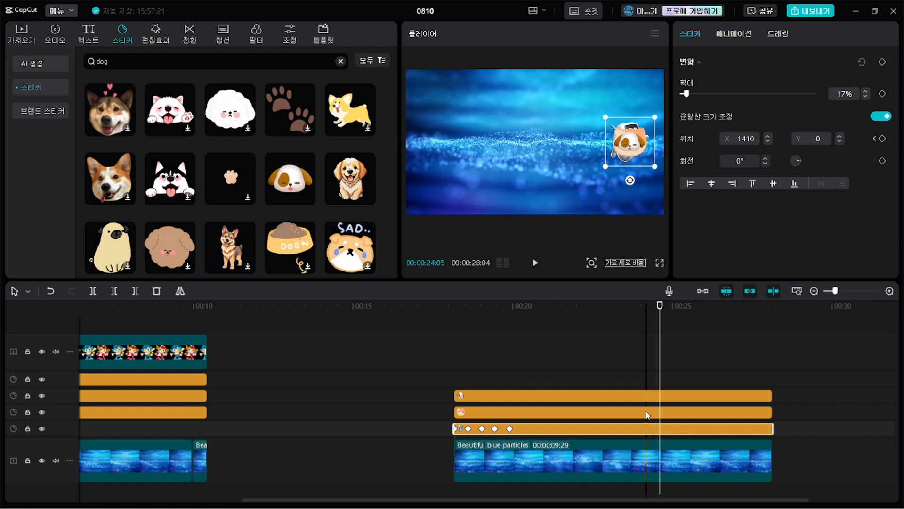
left_click(646, 413)
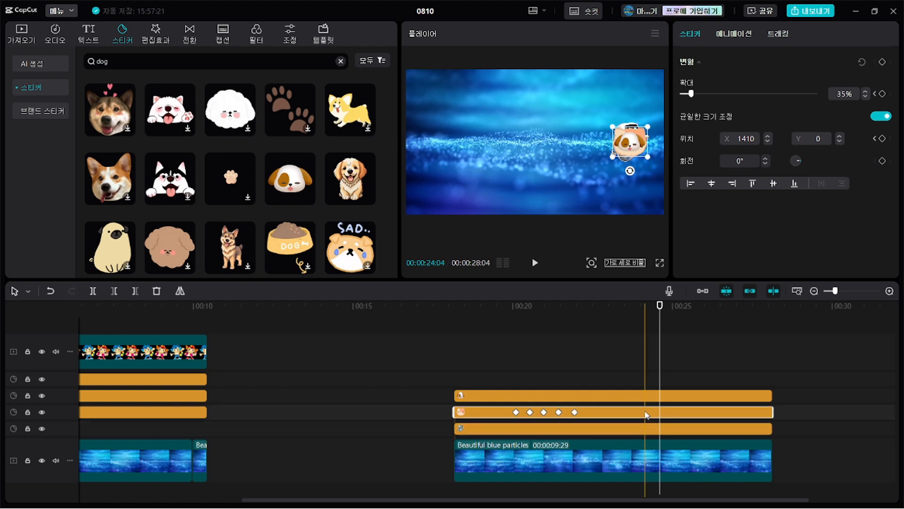
left_click(646, 398)
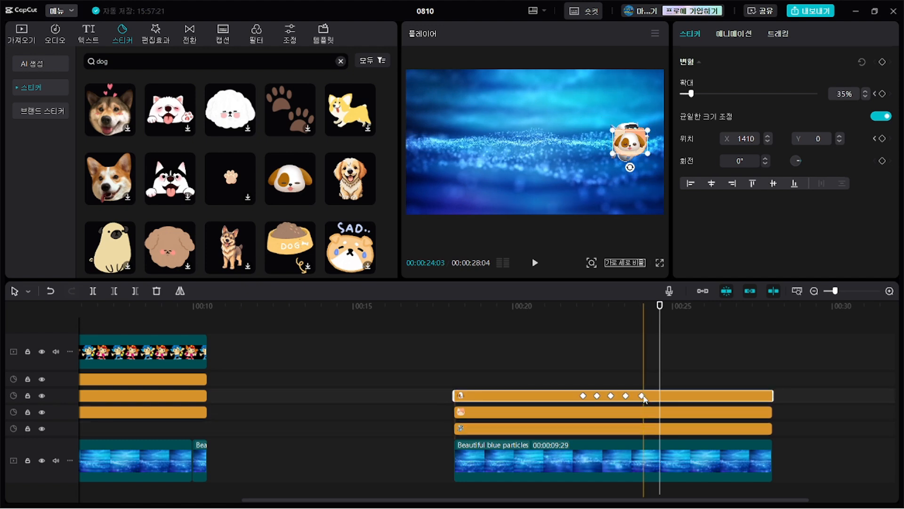
Step: Add rotation keyframes at the dog sticker's first two keyframes, keeping 0° at 00:00:22:06 and setting 180° at 00:00:22:19
left_click(584, 395)
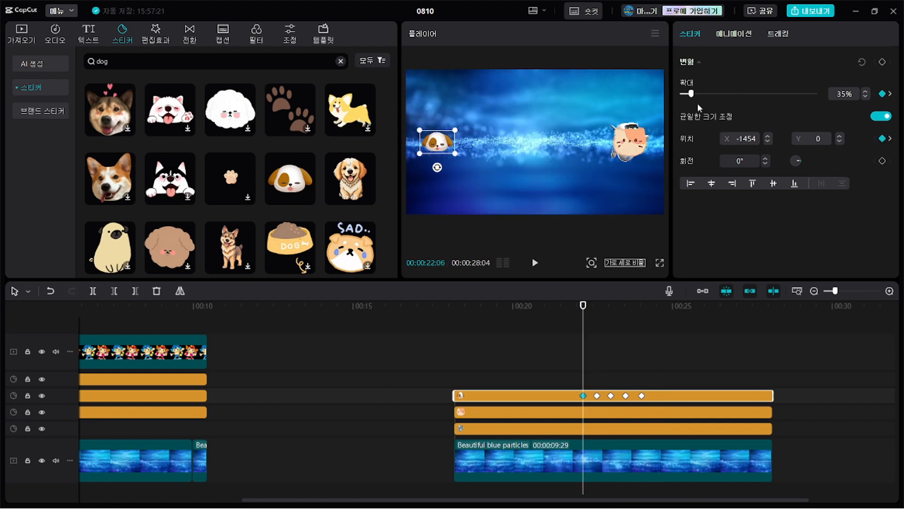
left_click(882, 161)
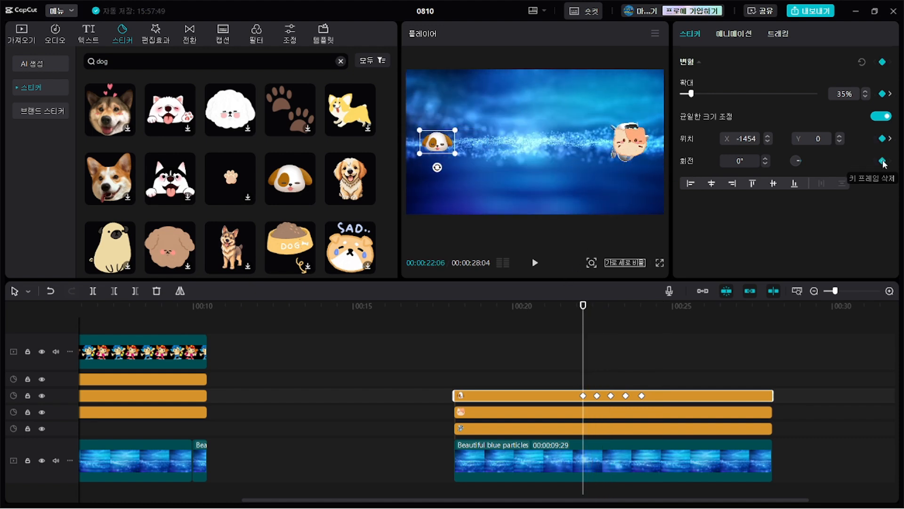
left_click(596, 397)
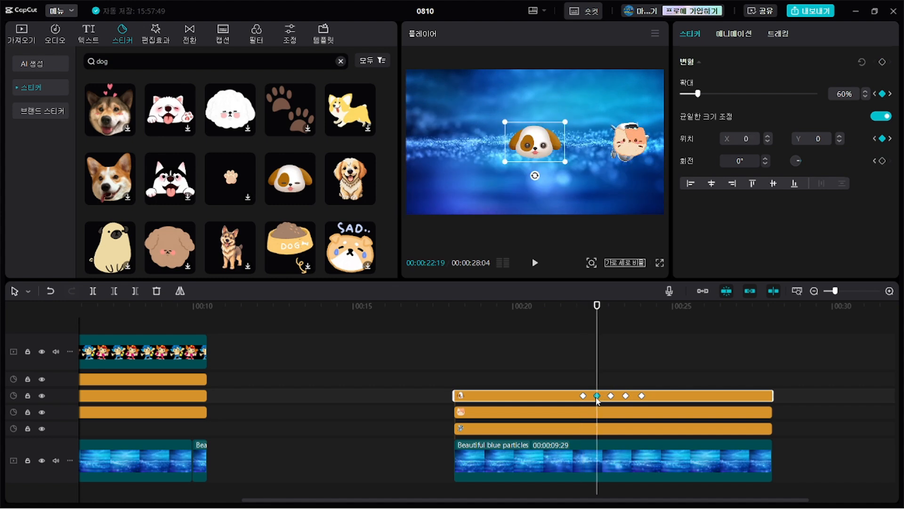
left_click(882, 161)
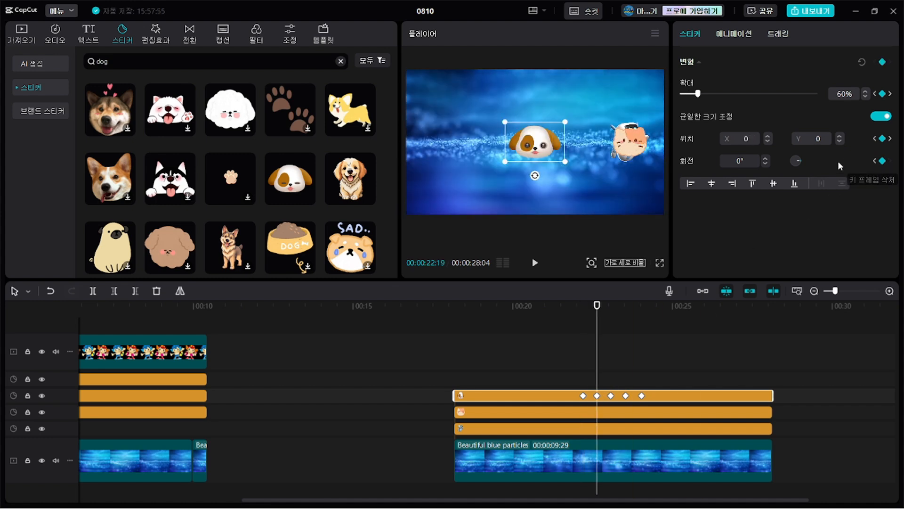
left_click(740, 161)
type("180")
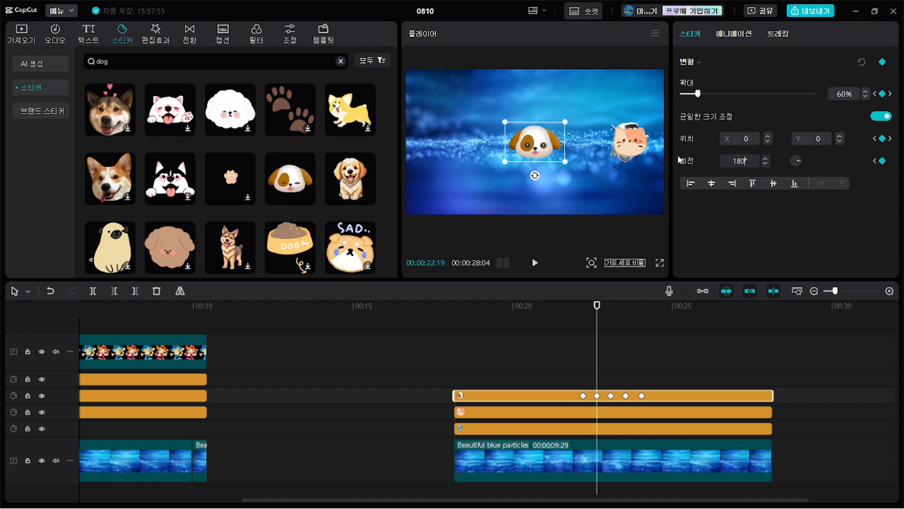
key("Return")
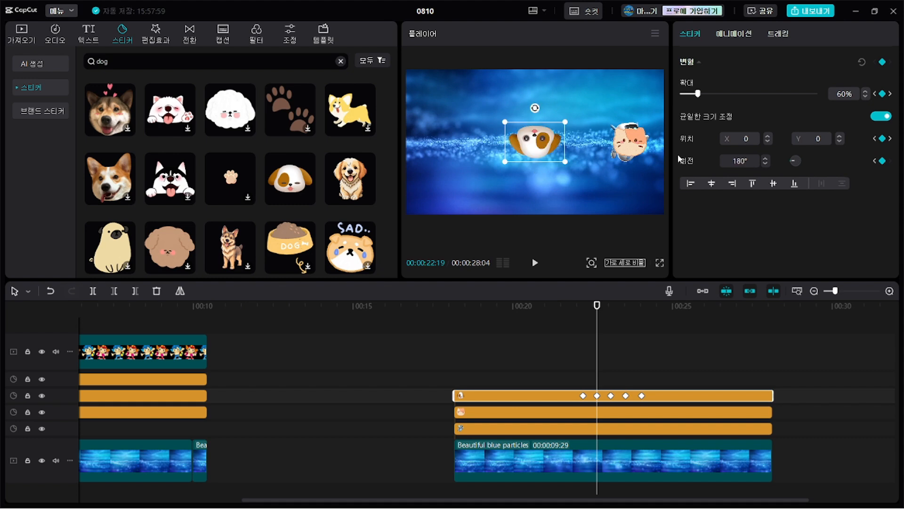
Step: Add a rotation keyframe at the dog sticker's third keyframe (00:00:23:02) and set the rotation to 270°
left_click(612, 395)
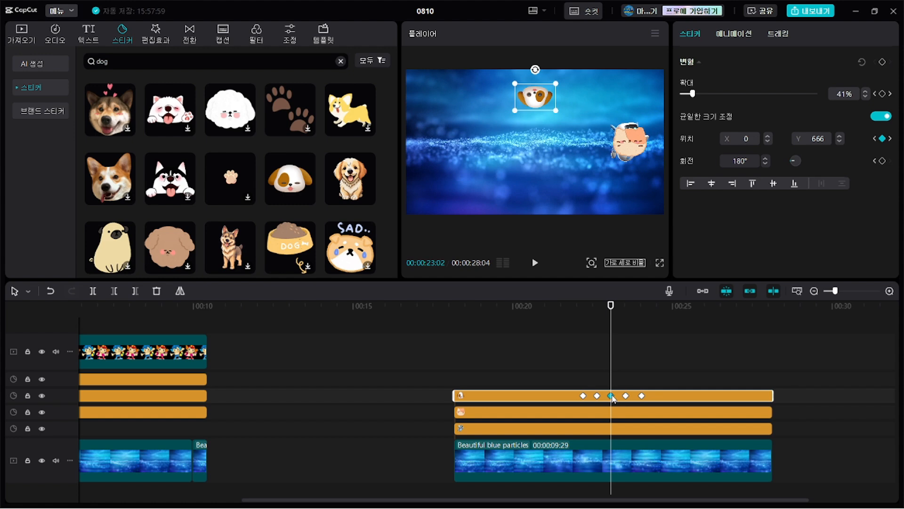
left_click(883, 161)
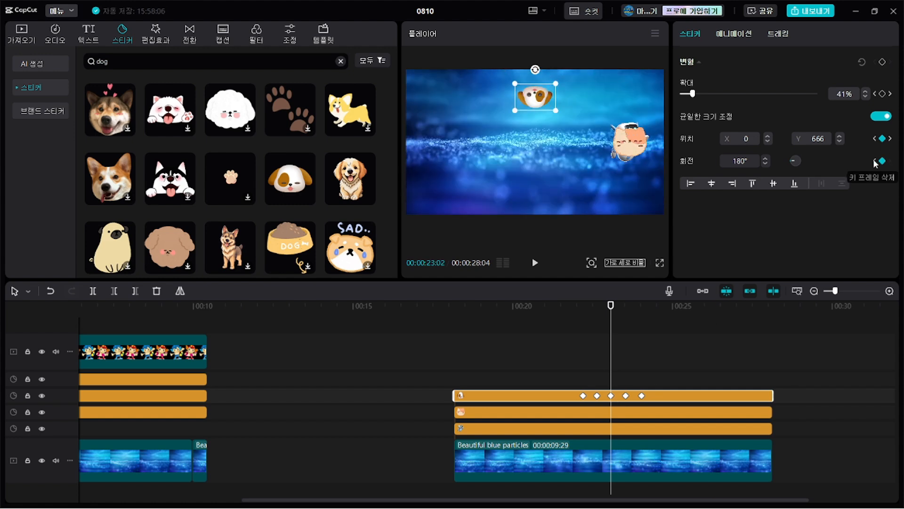
left_click(748, 162)
type("2")
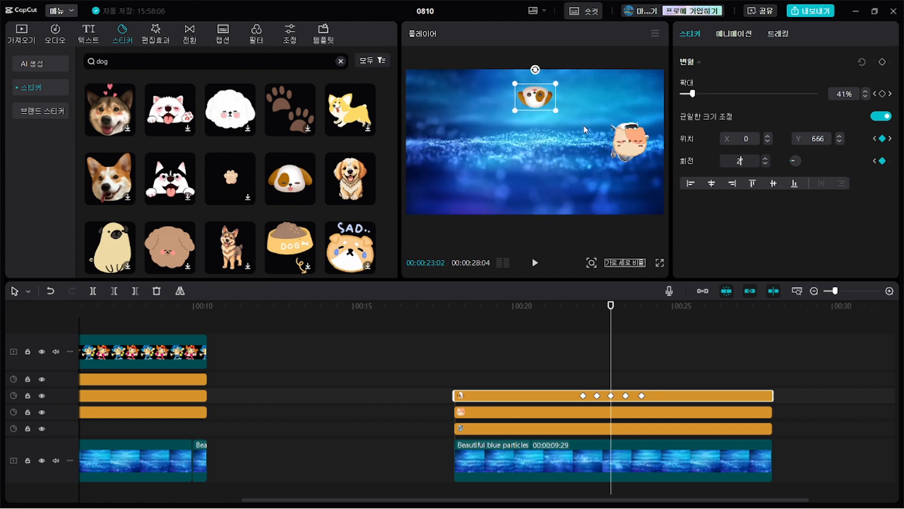
type("70")
key("Return")
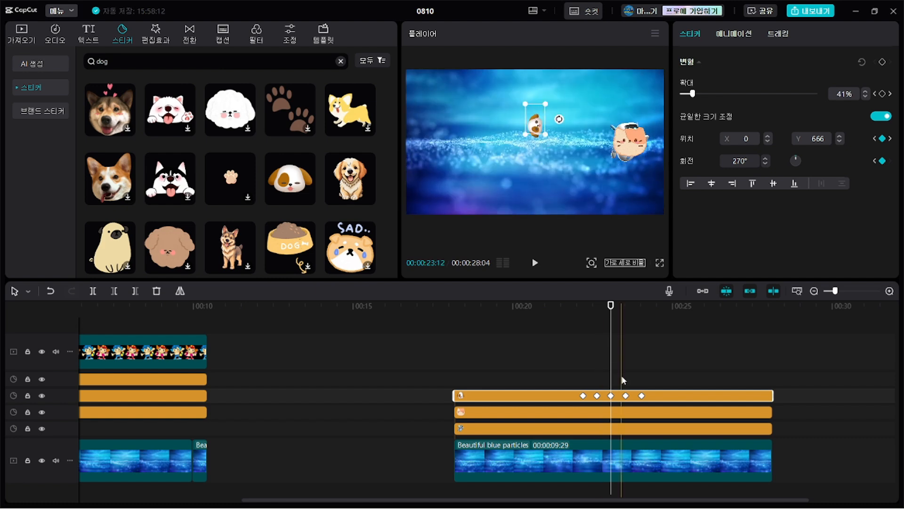
Step: Add a rotation keyframe at the dog sticker's fourth keyframe (00:00:23:16) and set the rotation to 90°
left_click(626, 395)
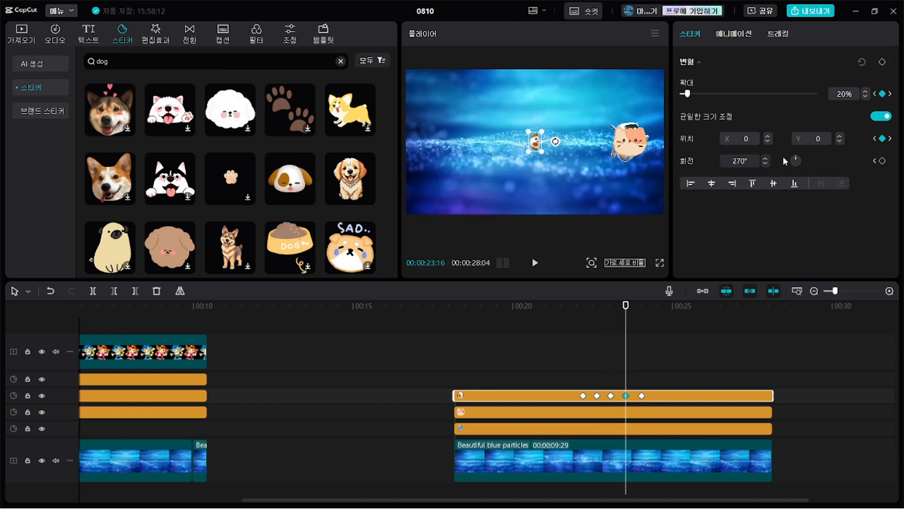
left_click(882, 160)
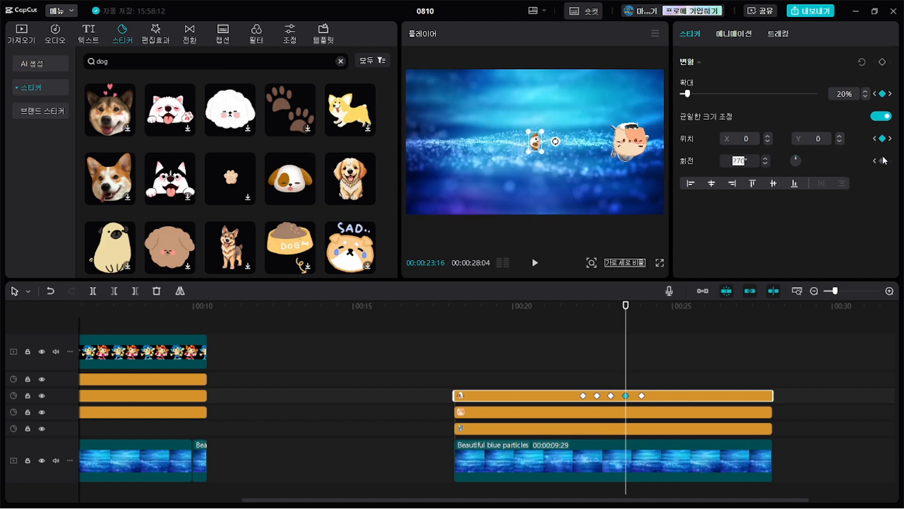
double_click(741, 161)
type("90")
key("Return")
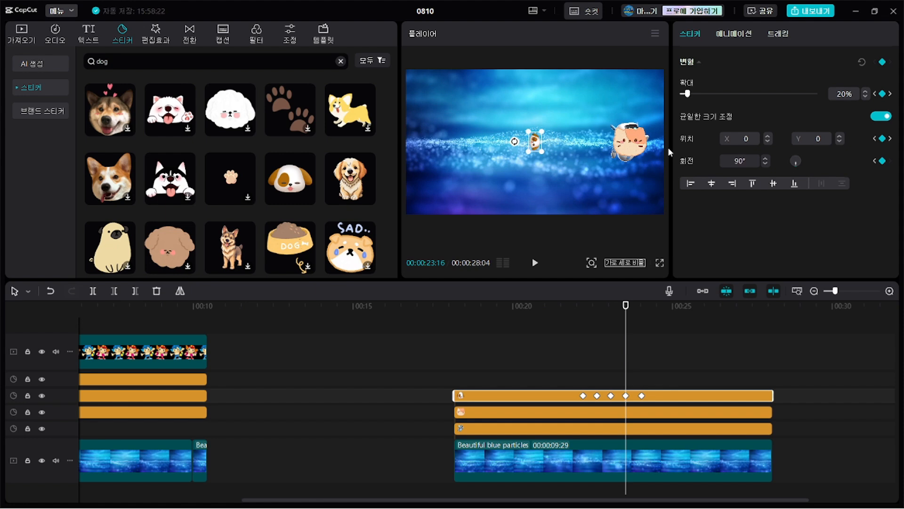
Step: Add a rotation keyframe at the dog sticker's last keyframe (00:00:24:01) and set the rotation to 0°
left_click(641, 395)
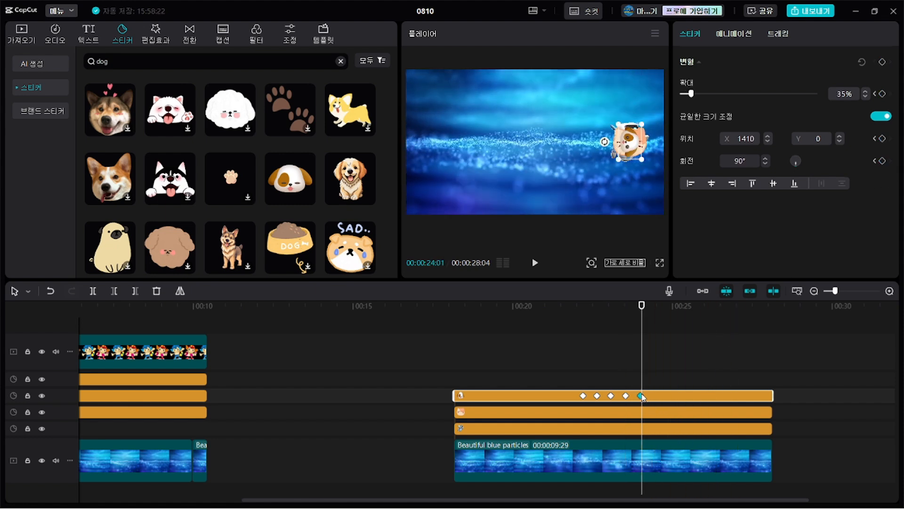
left_click(882, 160)
type("0")
key("Return")
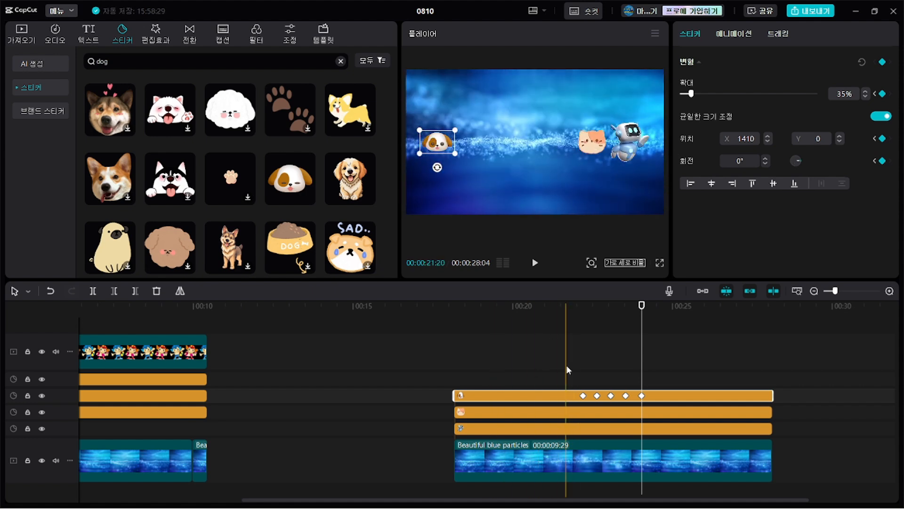
Step: Play back the dog sticker's animation from just before its first keyframe
left_click(579, 375)
left_click(576, 399)
key("space")
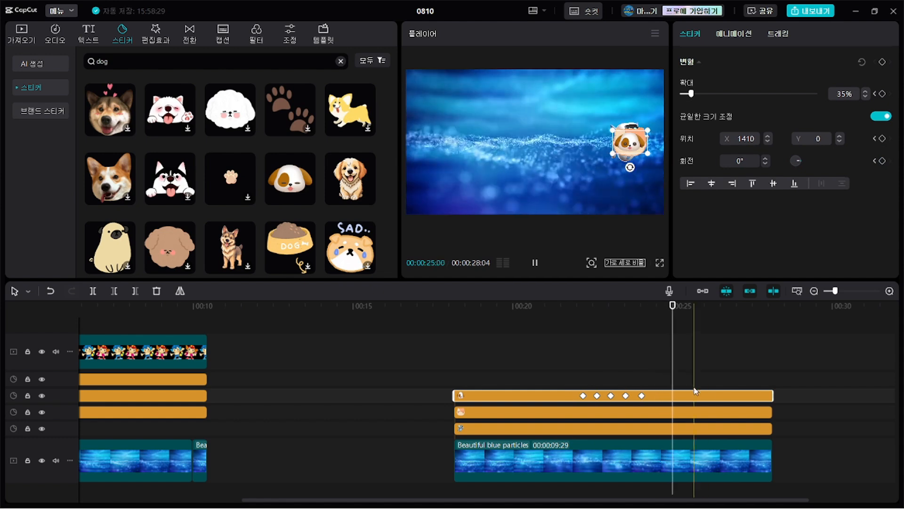
key("space")
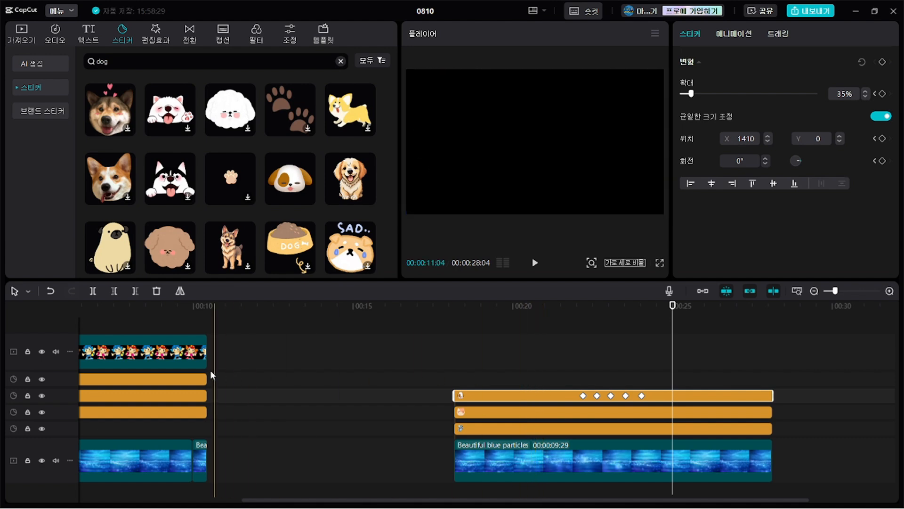
Step: Add 둥근로고.png on a track above the stickers, matched to the second background clip's full length, and scale it to 30%
left_click(157, 352)
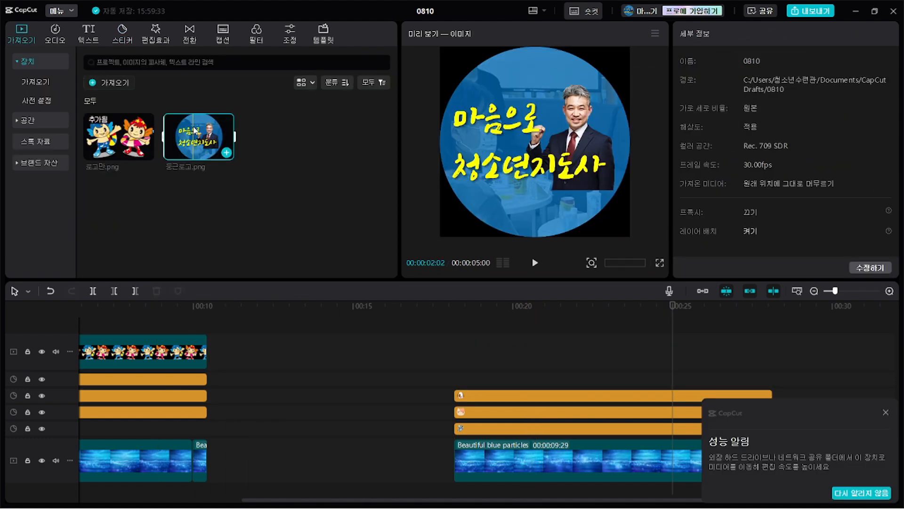
left_click(227, 152)
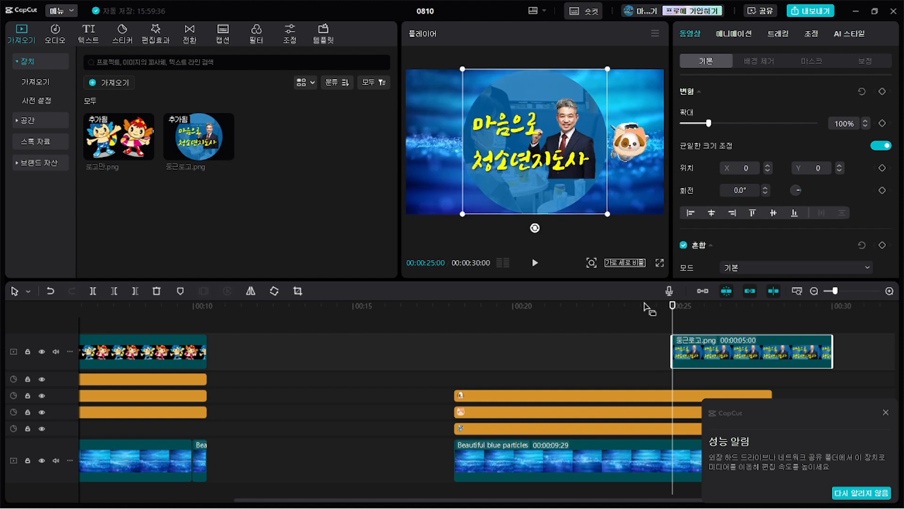
left_click_drag(714, 353, 496, 374)
left_click_drag(614, 390, 773, 389)
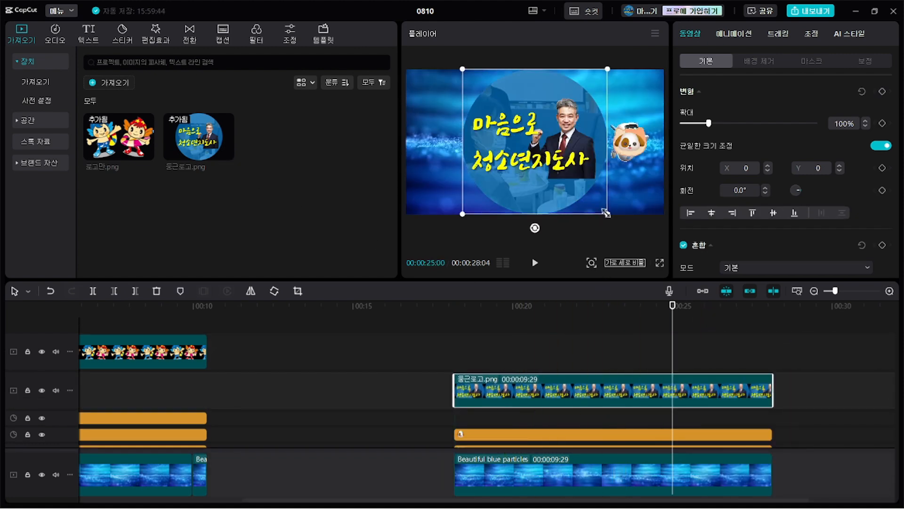
left_click_drag(607, 213, 557, 164)
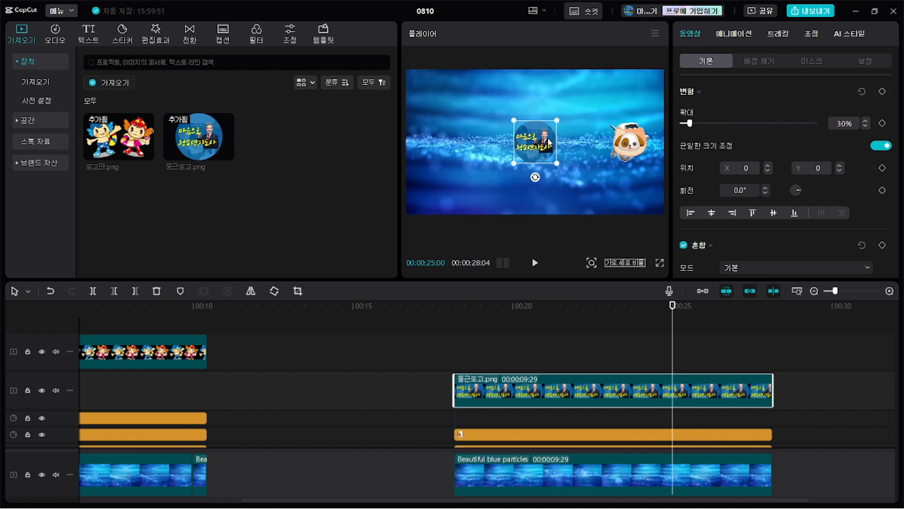
Step: Select the dog sticker's keyframes and try to reuse them on the 둥근로고.png clip
left_click(699, 434)
left_click(583, 435)
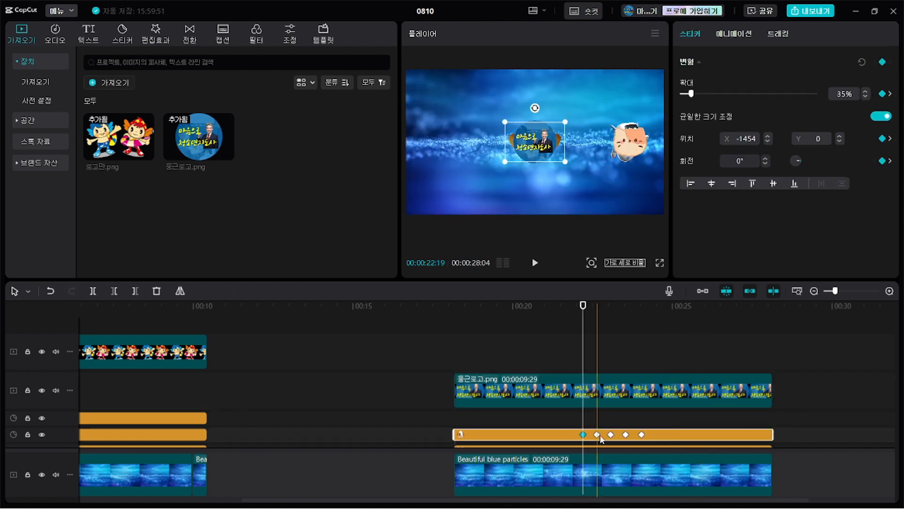
left_click(597, 435)
left_click(626, 434)
left_click(641, 434)
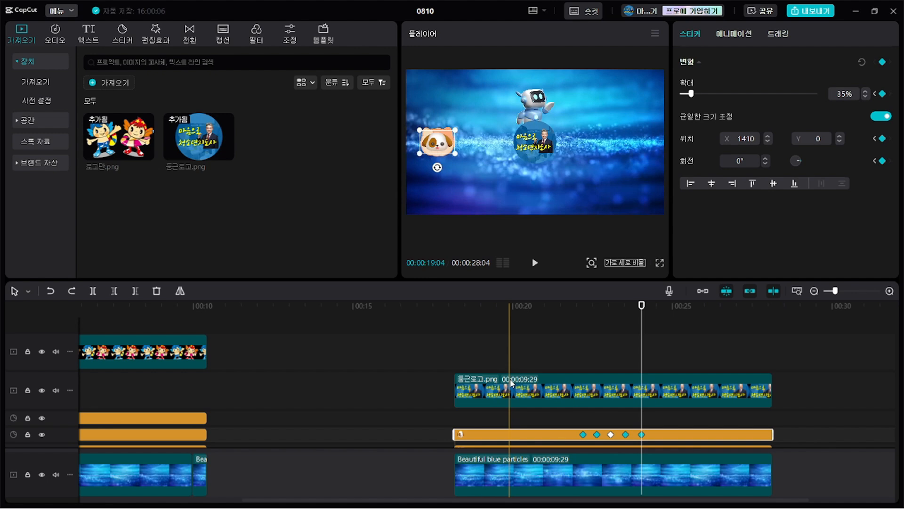
left_click(660, 381)
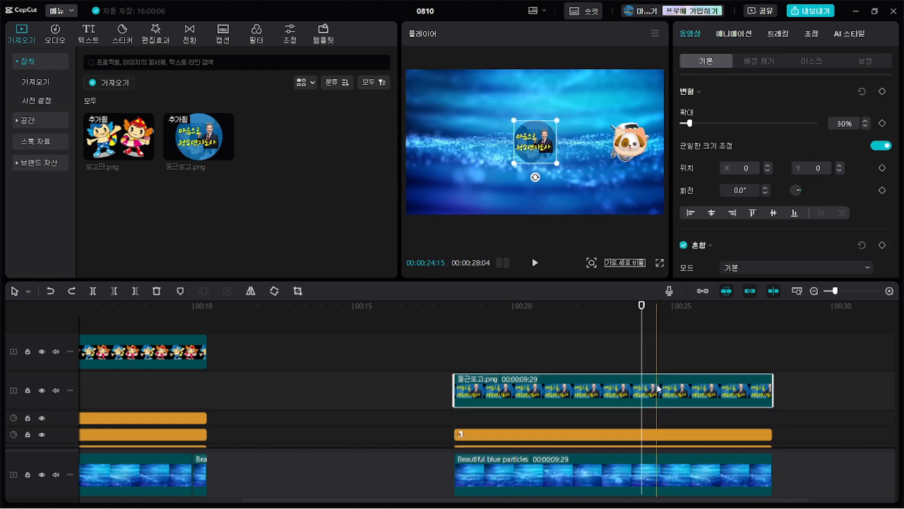
Step: Move the round logo to X -1463, Y 0 at 00:00:24:16 and add a position keyframe
left_click(659, 389)
scroll(659, 391, "down", 2)
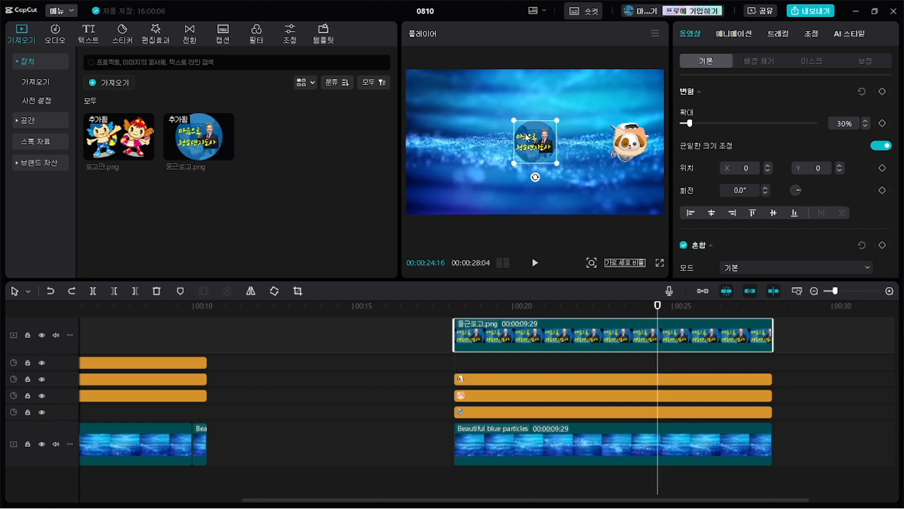
left_click_drag(526, 138, 428, 138)
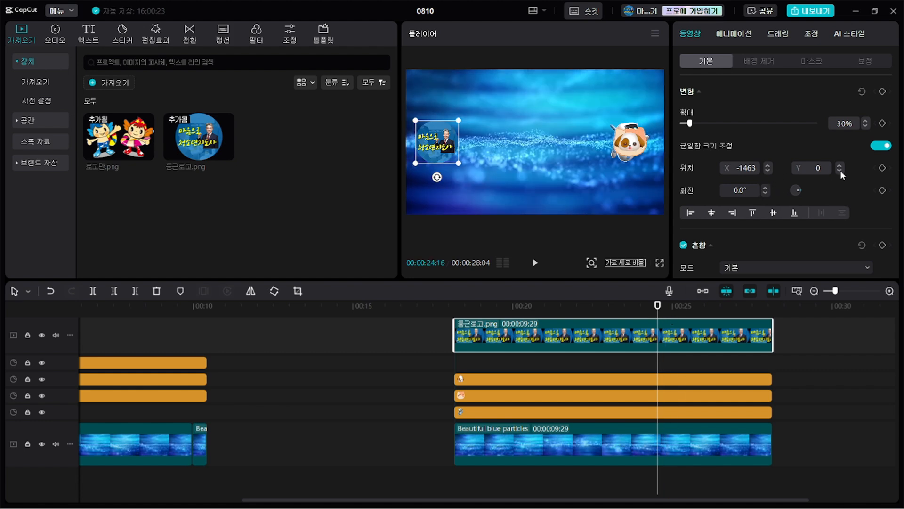
left_click(883, 169)
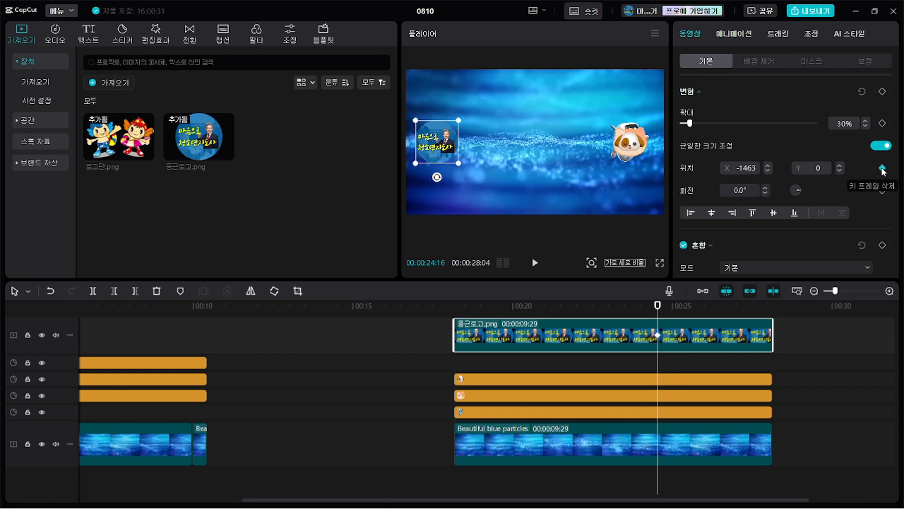
Step: Keyframe the round logo at the frame's centre, X 0, Y 0, at 00:00:24:28
left_click(673, 312)
left_click_drag(672, 312, 670, 312)
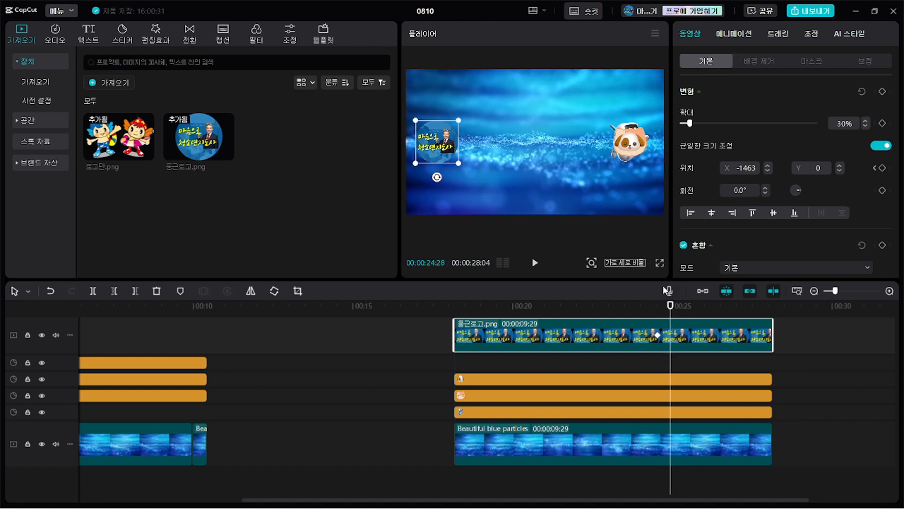
left_click_drag(459, 162, 537, 150)
Step: Keyframe the round logo at X 0, Y 666 at 00:00:25:10 and back at X 0, Y 0 at 00:00:25:22
left_click_drag(670, 311, 683, 313)
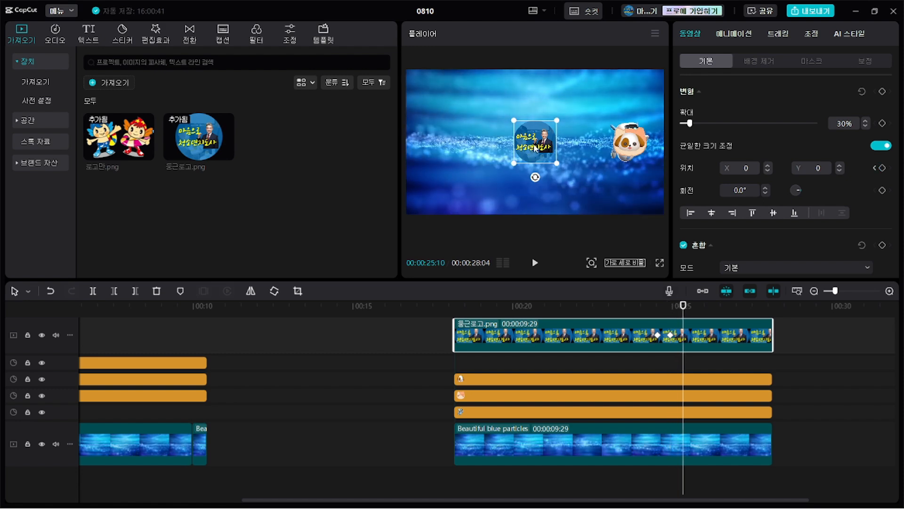
left_click_drag(536, 147, 536, 102)
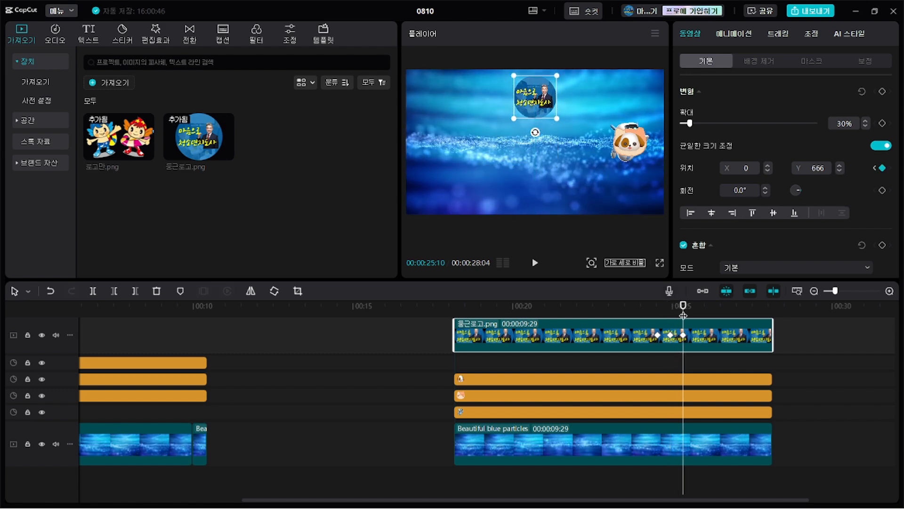
left_click_drag(683, 314, 696, 312)
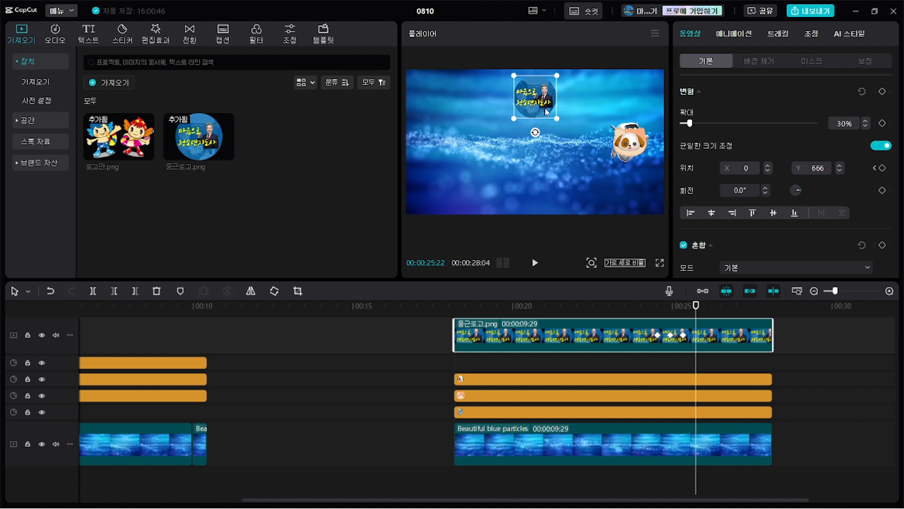
left_click_drag(546, 112, 536, 149)
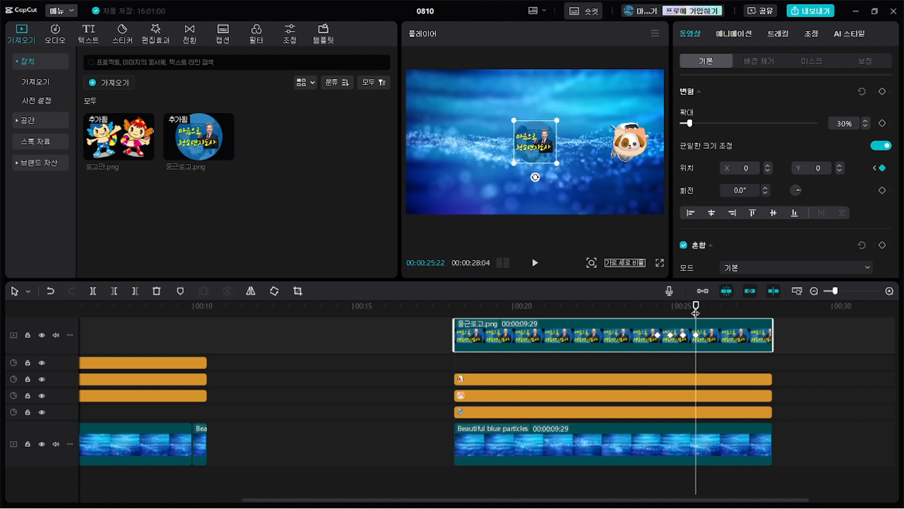
Step: Keyframe the round logo at X 1428, Y 0 at 00:00:26:04 and play back its motion
left_click_drag(696, 312, 709, 307)
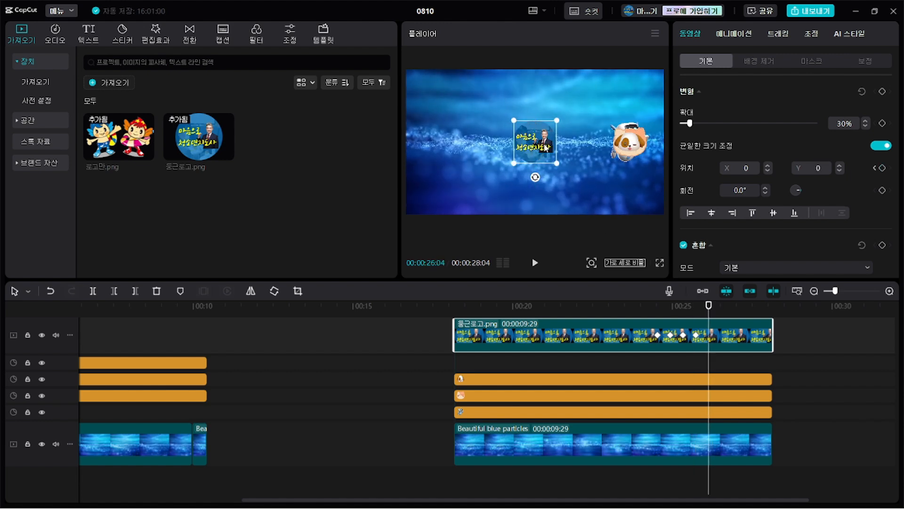
left_click_drag(546, 149, 642, 149)
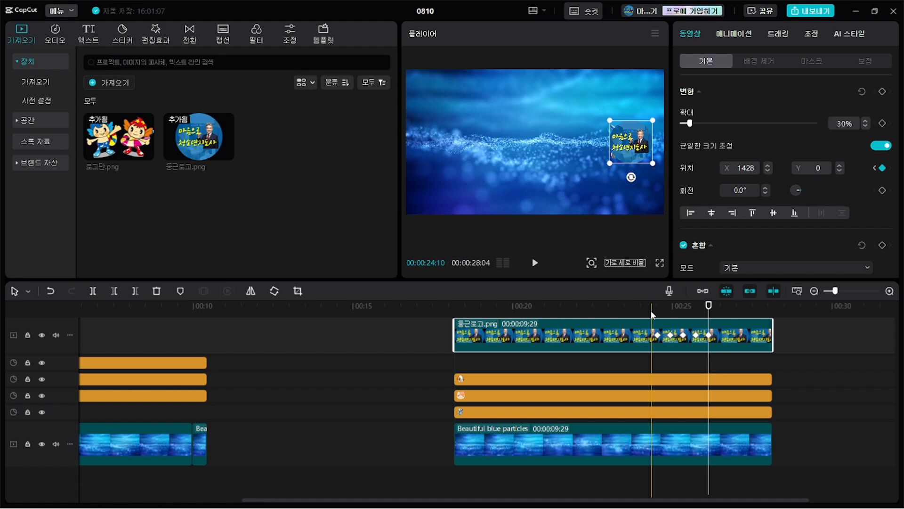
key("space")
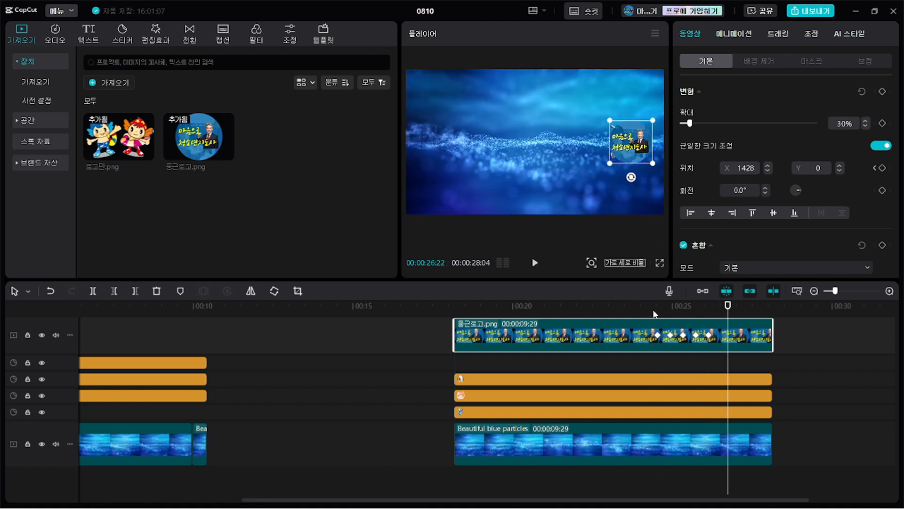
Step: Add a scale keyframe to the round logo at 00:00:24:16 and keyframe its scale at 60% at 00:00:24:28
left_click(658, 307)
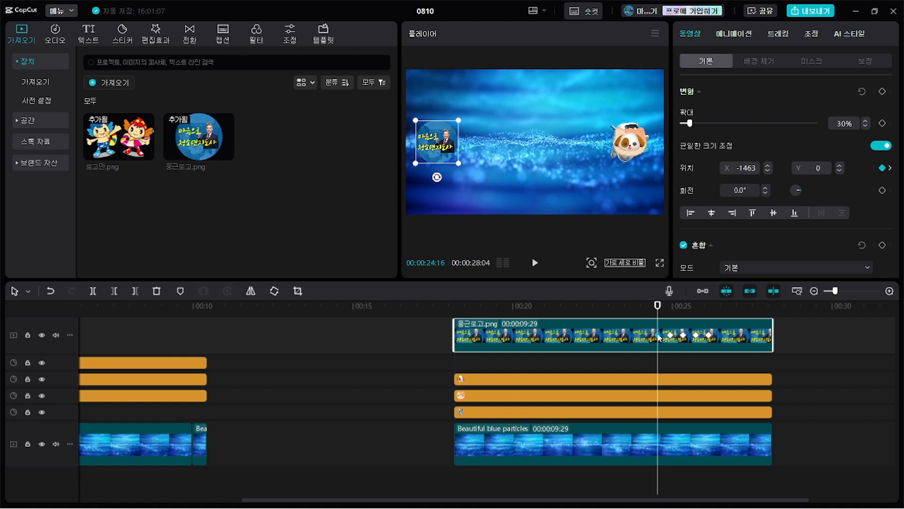
left_click(882, 124)
left_click(671, 335)
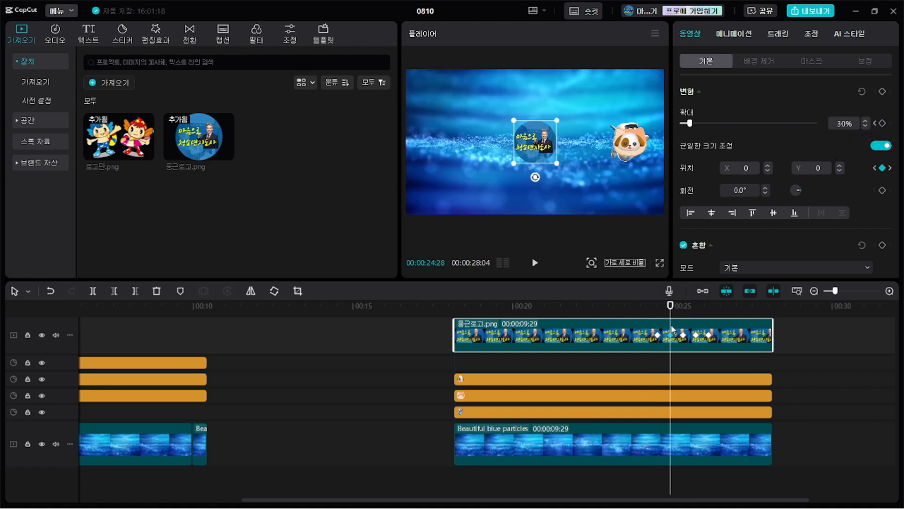
left_click(845, 124)
type("60")
key("Return")
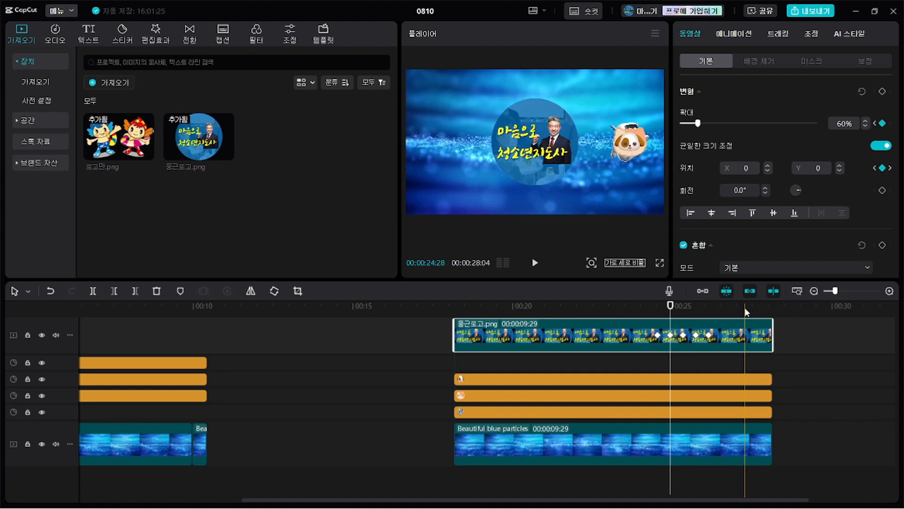
Step: Keyframe the round logo's scale at 30% at 00:00:25:10 and 15% at 00:00:25:22
left_click(683, 335)
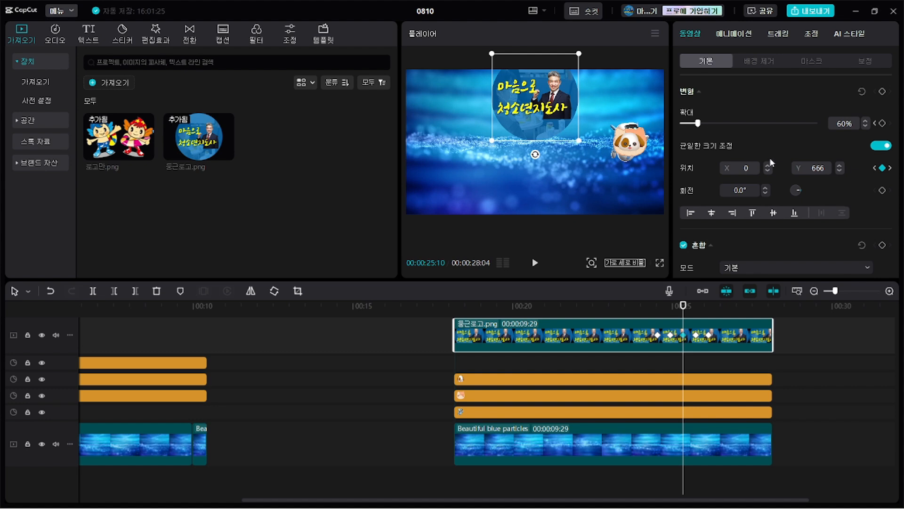
left_click(847, 123)
type("30")
key("Return")
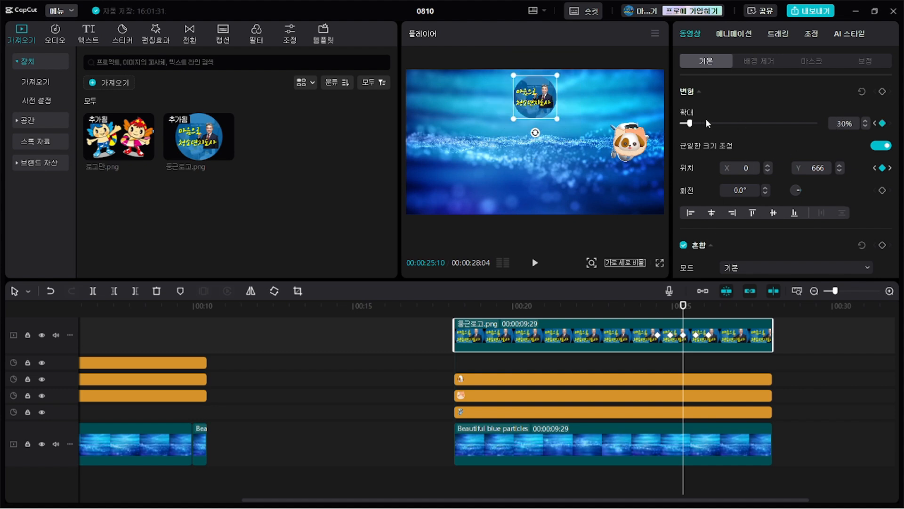
left_click(696, 335)
left_click(848, 124)
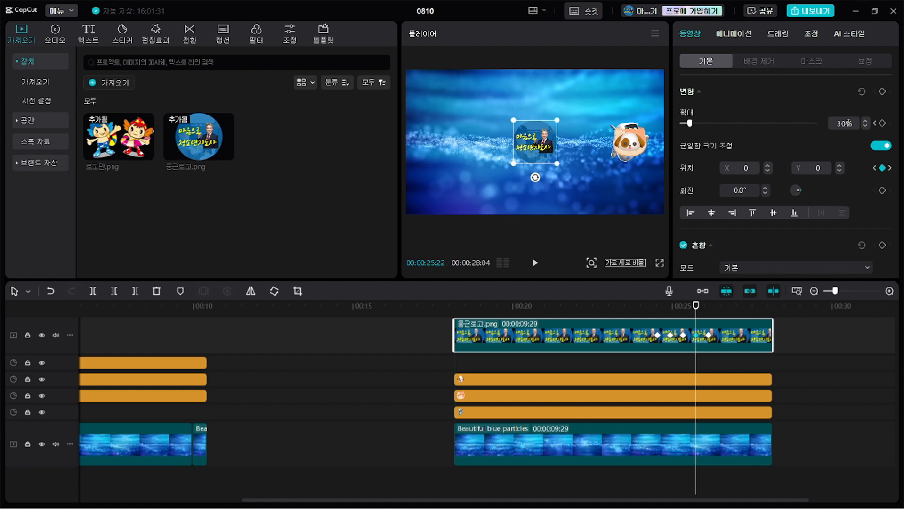
type("15")
key("Return")
left_click(716, 314)
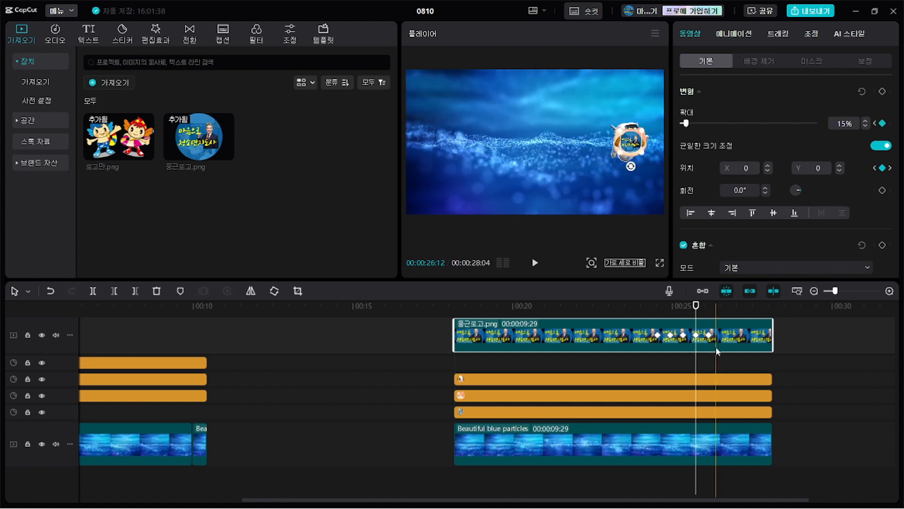
Step: Keyframe the round logo's scale at 30% at 00:00:26:04 and play back the size animation
left_click(710, 335)
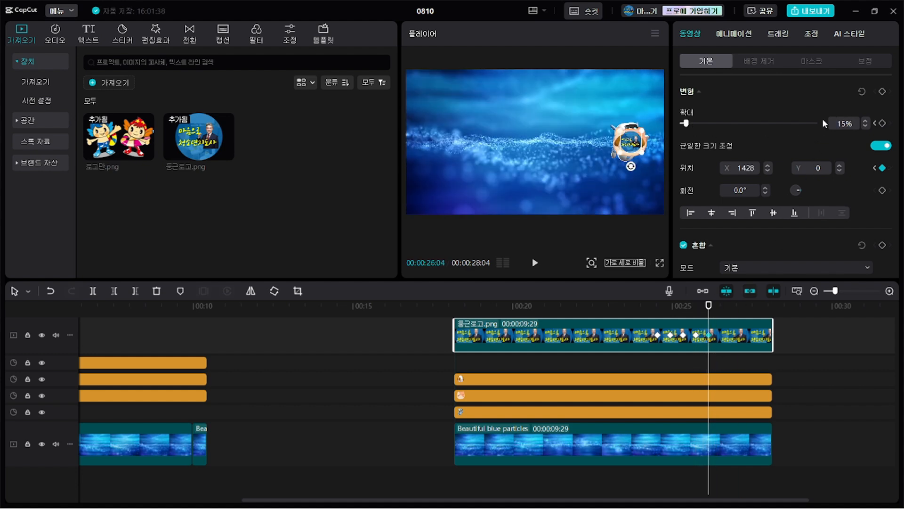
left_click(845, 123)
type("30")
key("Return")
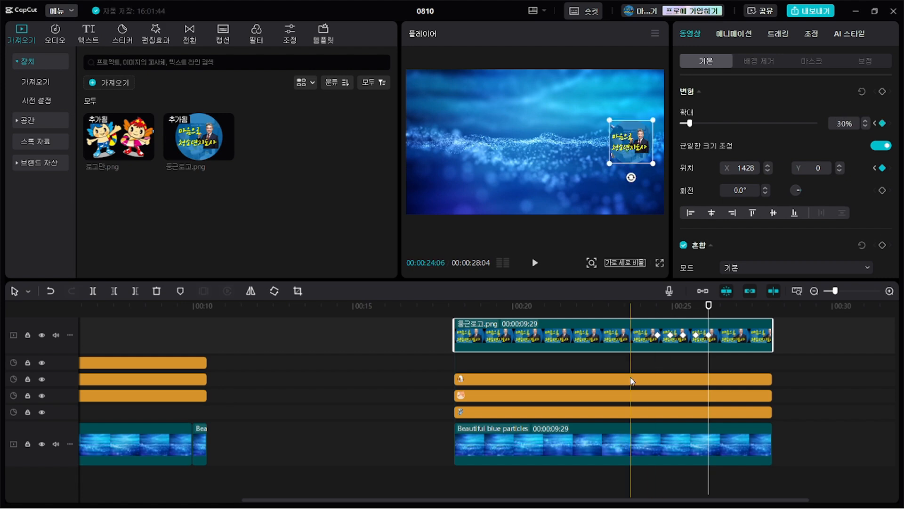
left_click(656, 310)
key("space")
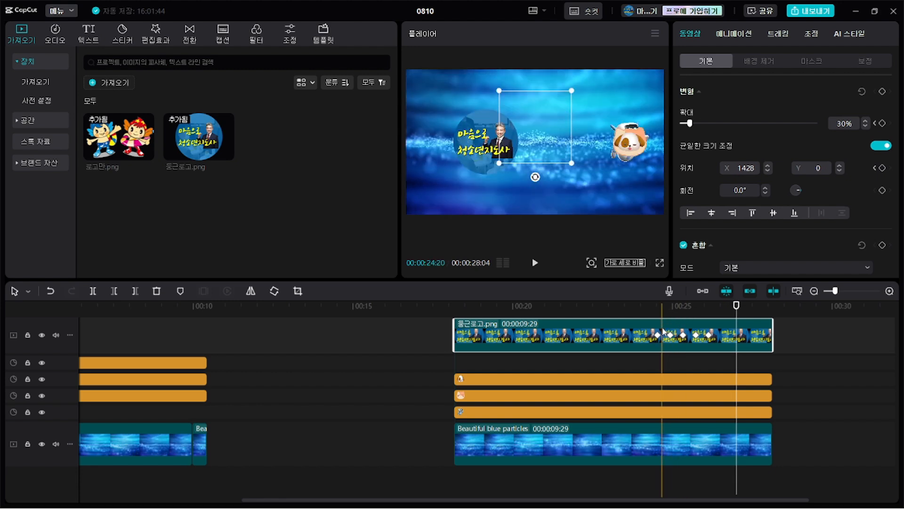
Step: Add a rotation keyframe to the round logo at 00:00:24:16 and set its rotation to 180° at 00:00:24:28
left_click(655, 311)
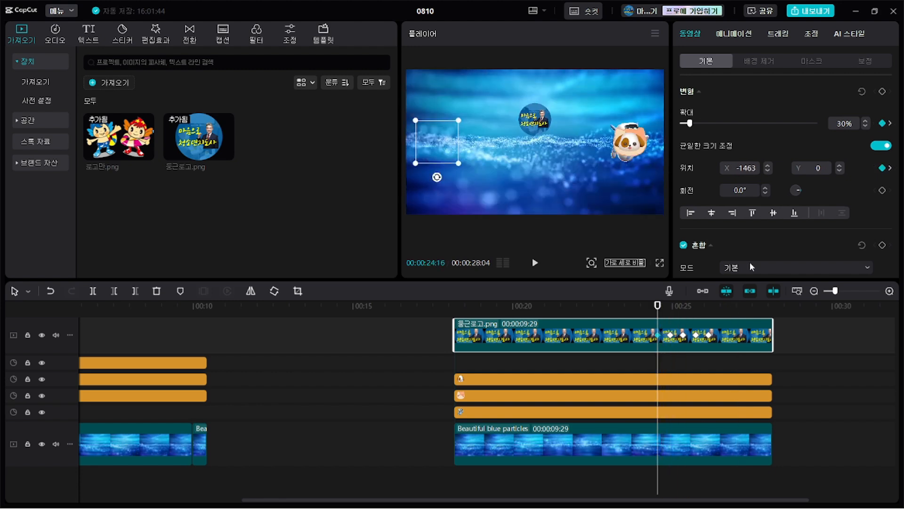
left_click(882, 191)
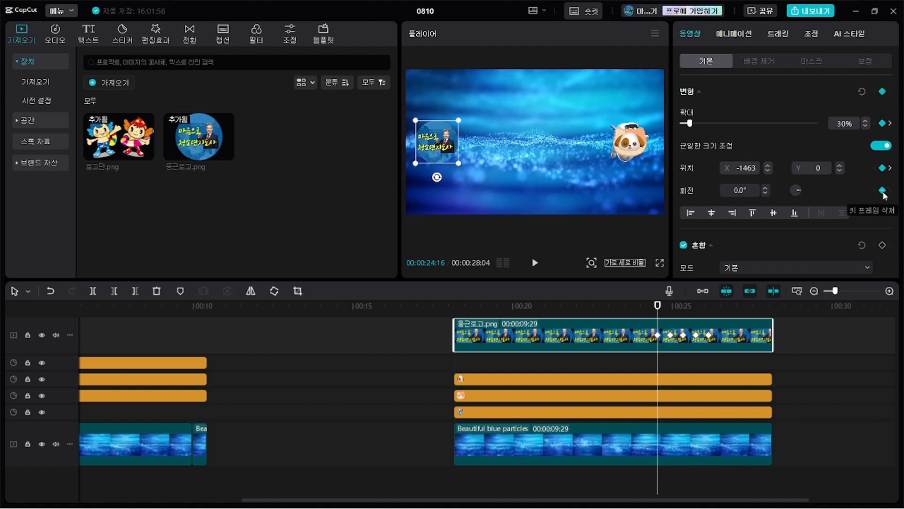
left_click(670, 335)
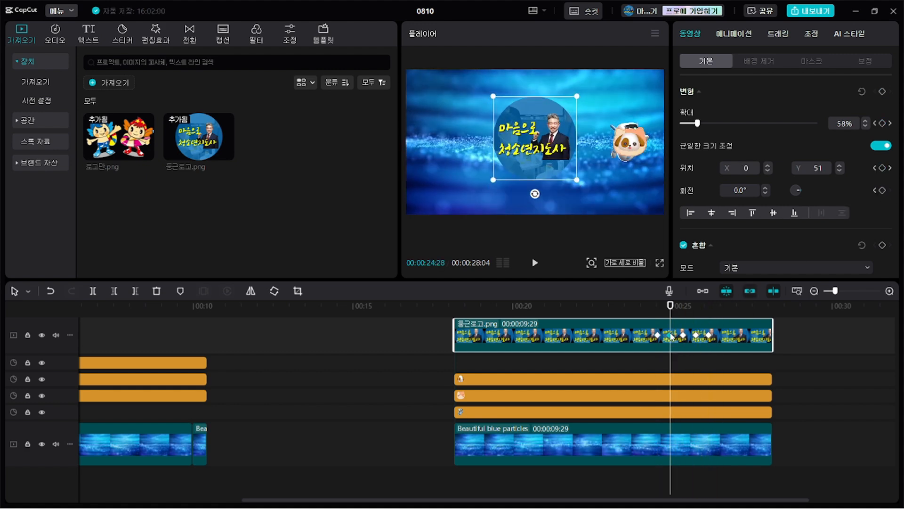
left_click_drag(729, 190, 761, 184)
type("180")
key("Return")
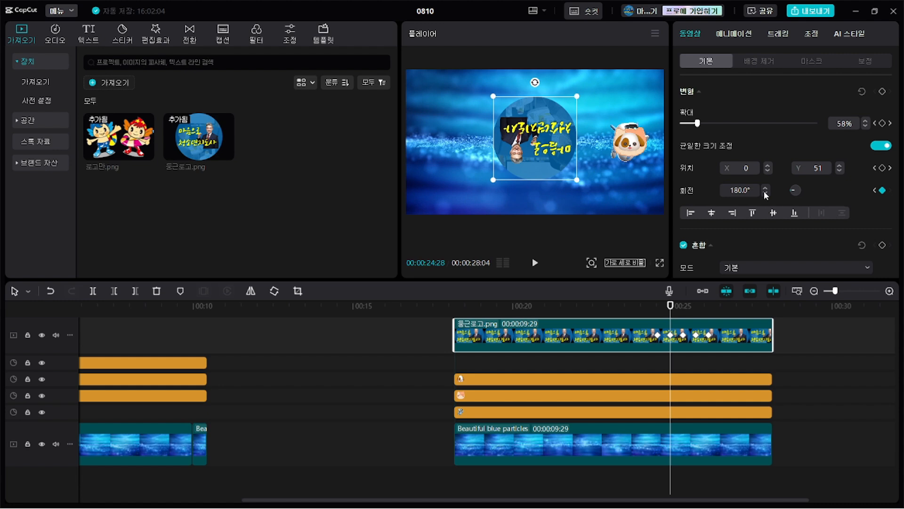
Step: Keyframe the round logo's rotation at 270° at 00:00:25:10 and 900° at 00:00:25:22
left_click(683, 340)
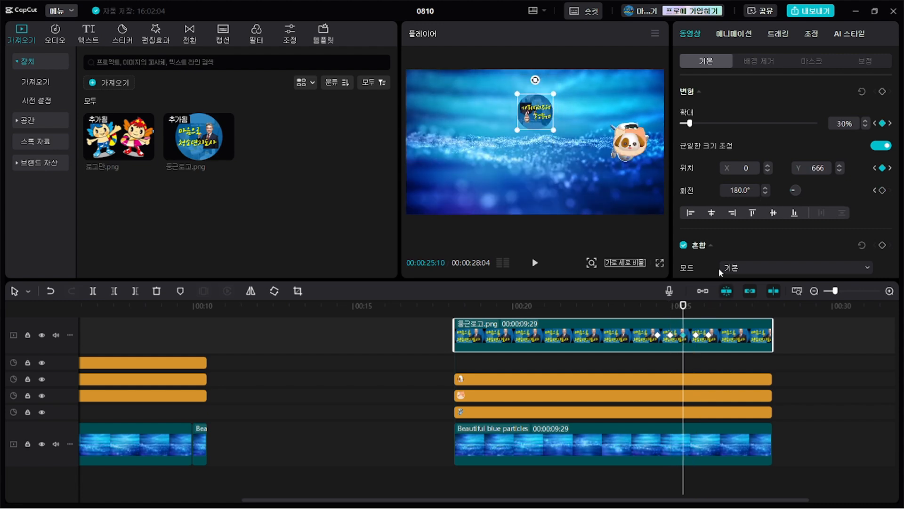
left_click(746, 189)
type("270")
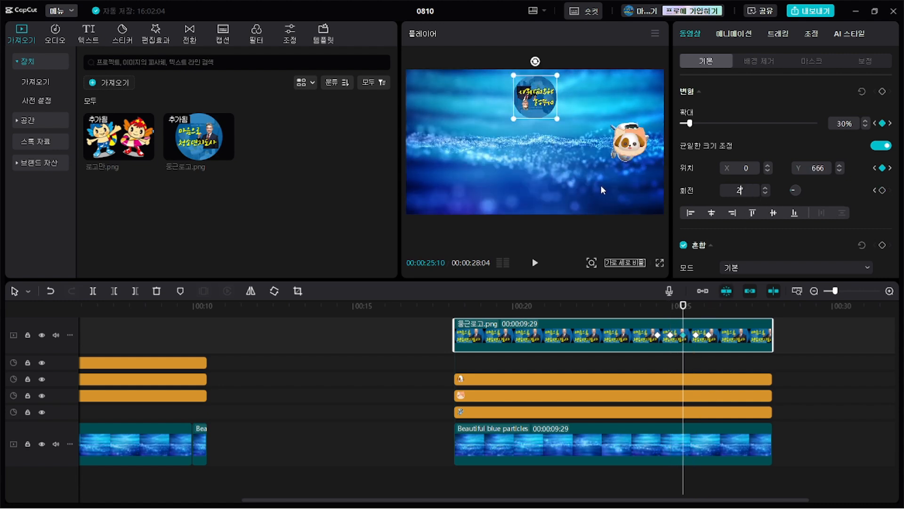
key("Return")
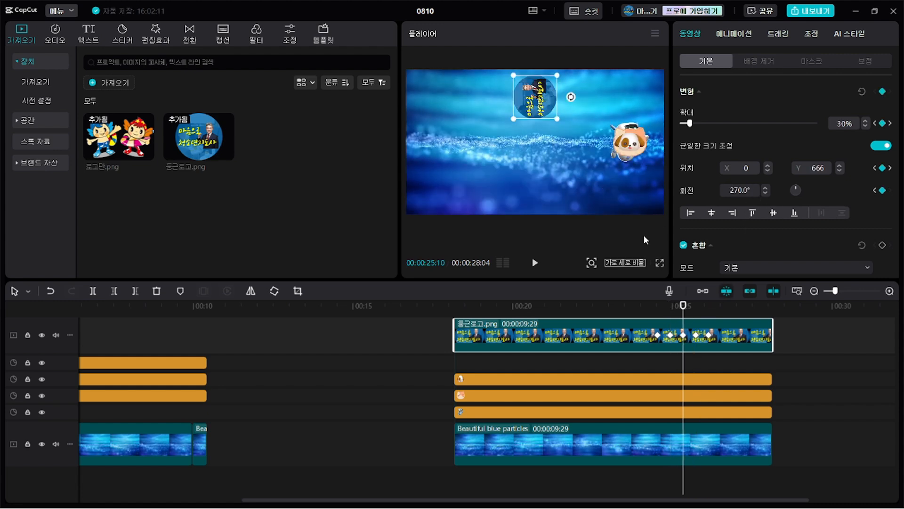
left_click(697, 338)
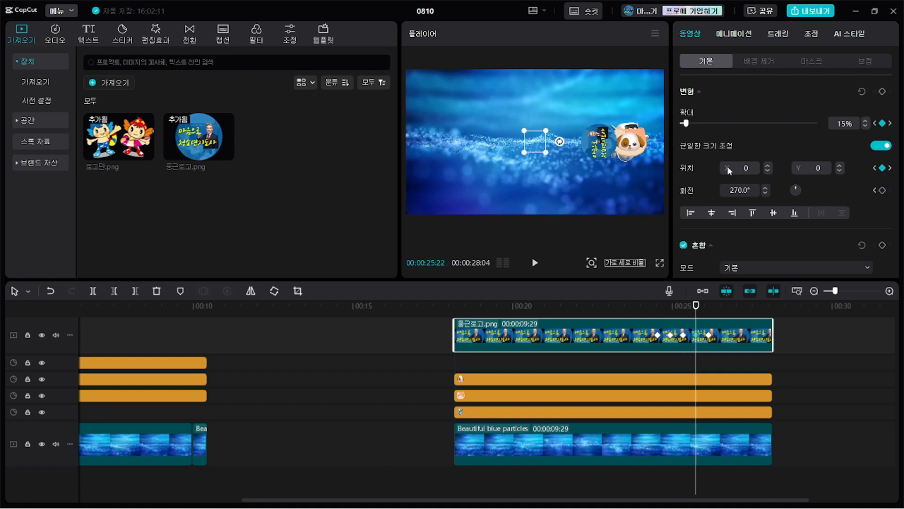
left_click_drag(743, 190, 682, 191)
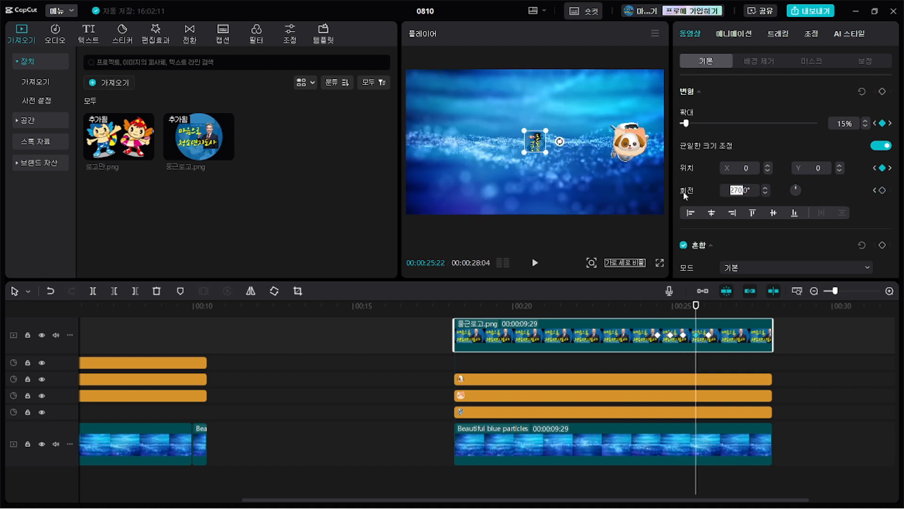
Step: Keyframe the round logo's rotation at 0° at 00:00:26:04 and play back the spinning motion
left_click(709, 335)
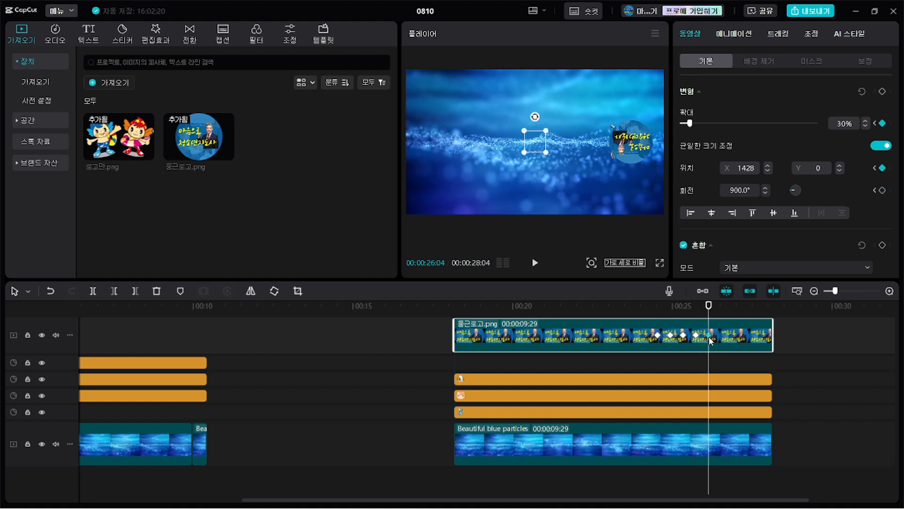
left_click_drag(748, 190, 686, 189)
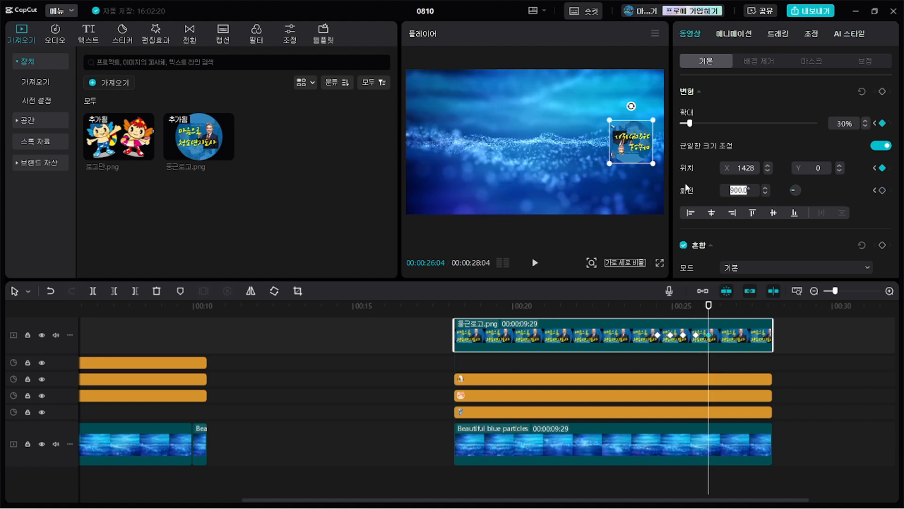
type("0")
key("Return")
left_click(649, 311)
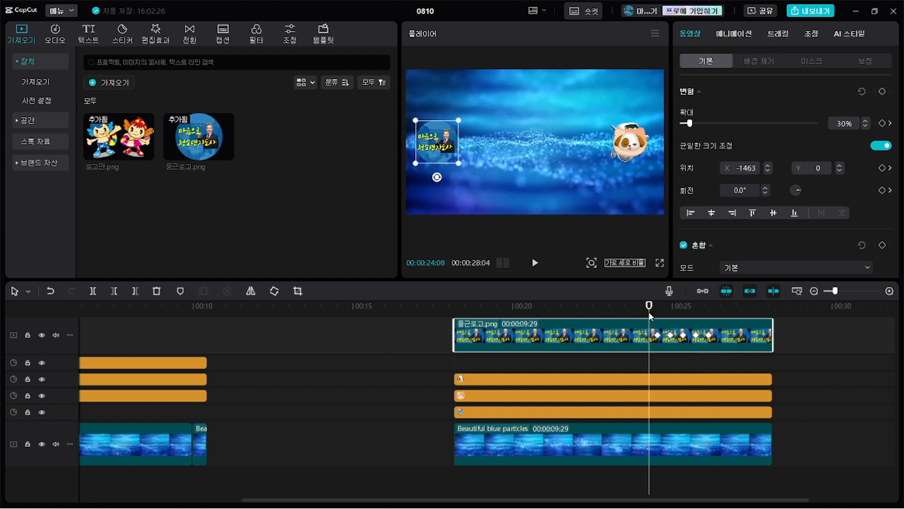
key("space")
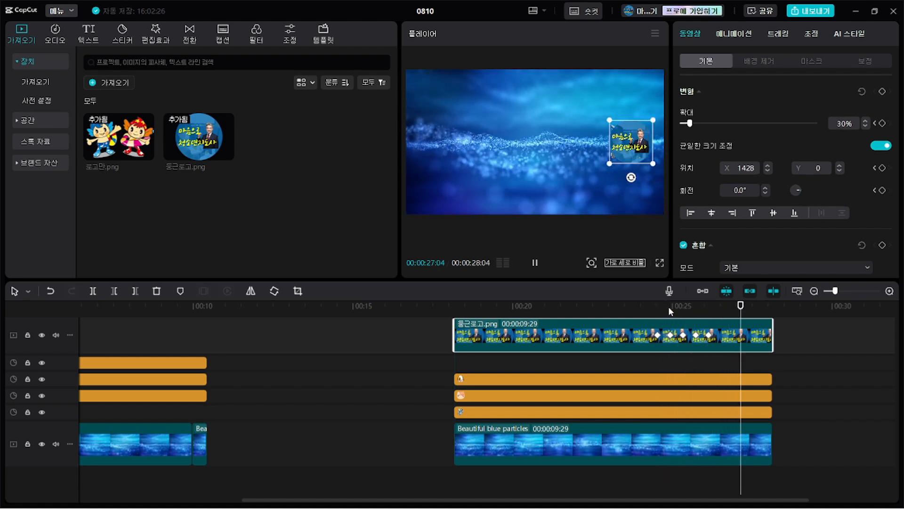
Step: Add an opacity keyframe to the round logo at 00:00:24:16 and lower its opacity to 0% at 00:00:24:28
left_click(657, 338)
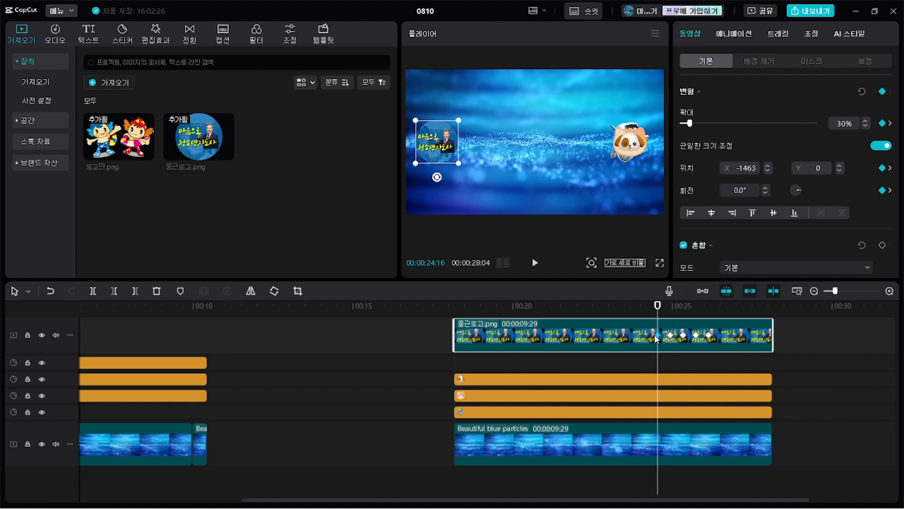
scroll(728, 225, "down", 1)
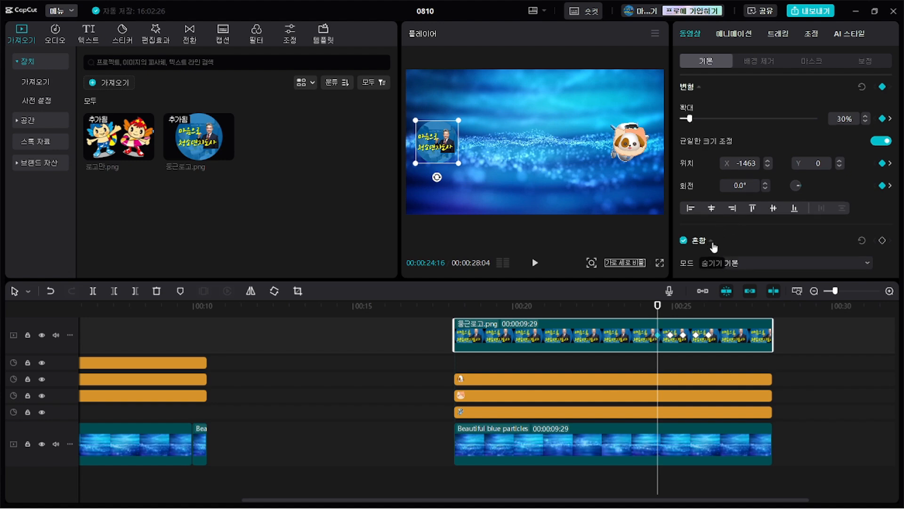
scroll(713, 244, "down", 2)
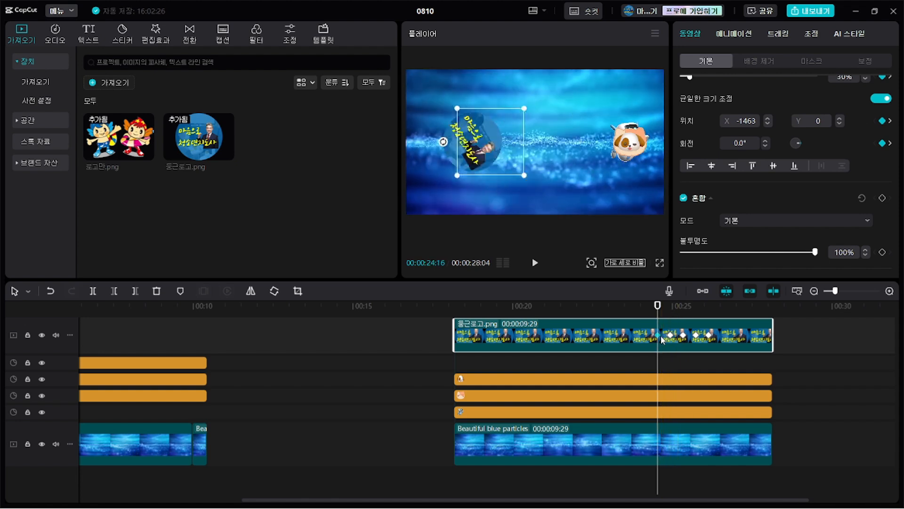
left_click(880, 253)
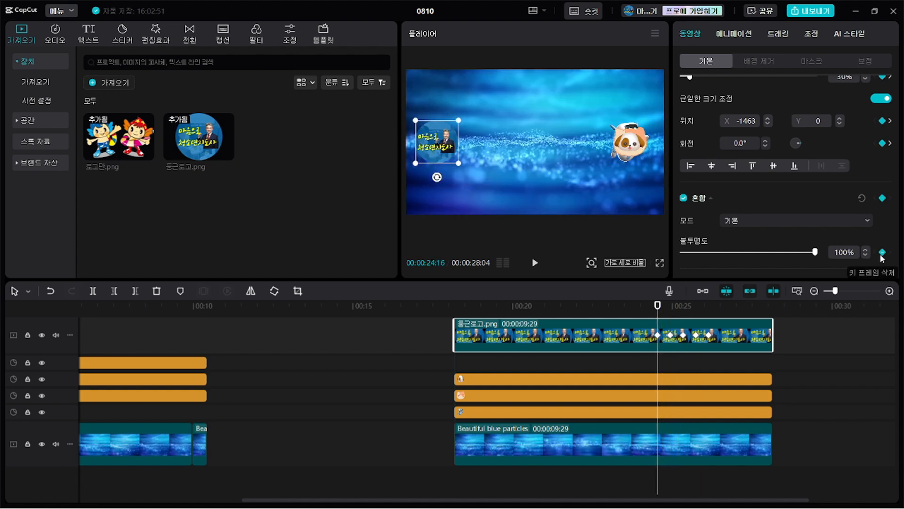
left_click(670, 335)
left_click_drag(815, 252, 611, 259)
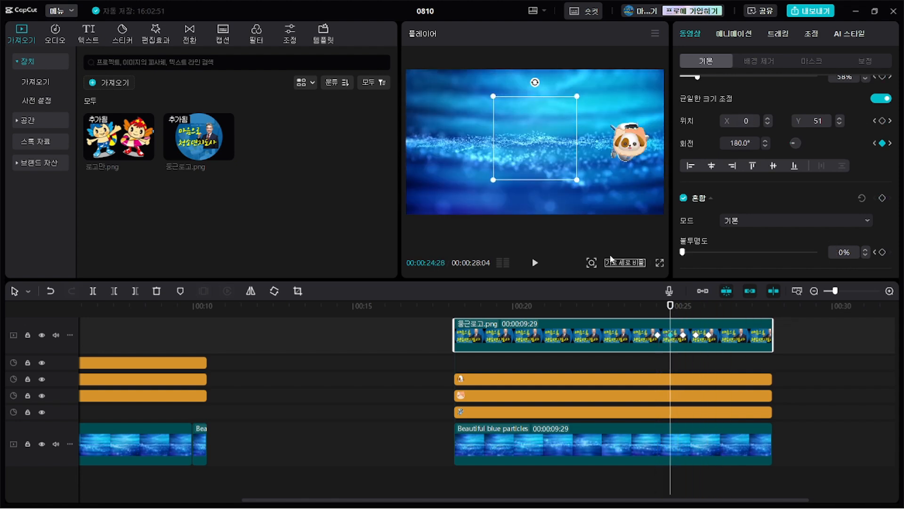
Step: Set the round logo's opacity to 100% at 00:00:25:10, adjust it at 00:00:25:22, and keyframe 100% at 00:00:26:04
left_click(684, 336)
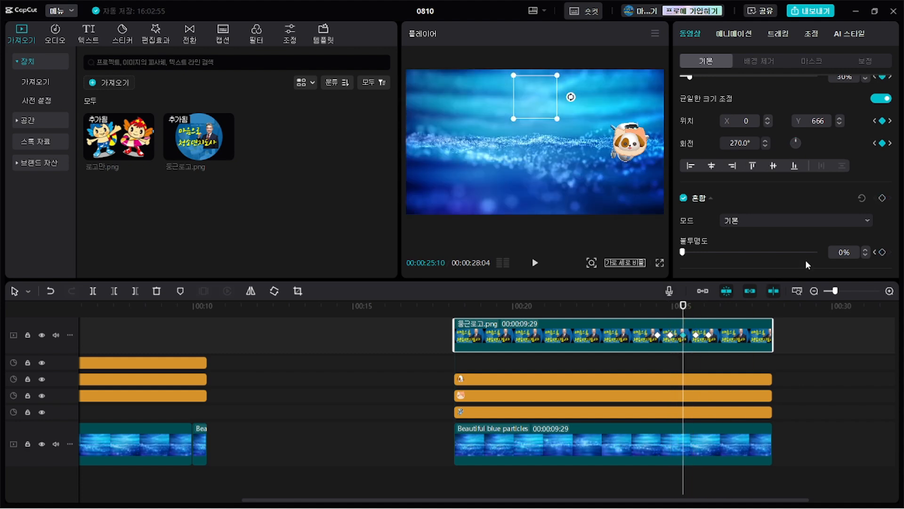
left_click_drag(700, 251, 837, 252)
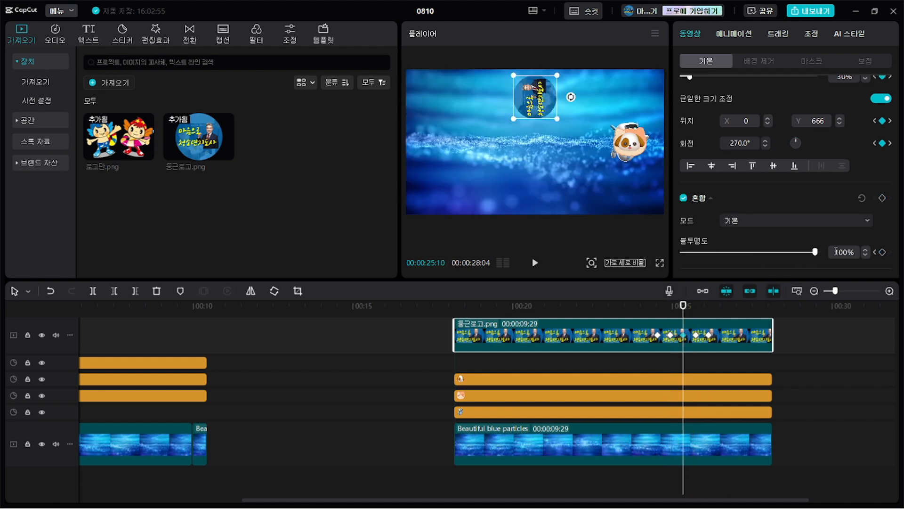
left_click(695, 335)
mouse_move(814, 252)
left_mouse_down()
mouse_move(759, 261)
mouse_move(683, 252)
mouse_move(815, 252)
left_mouse_up()
left_click(709, 335)
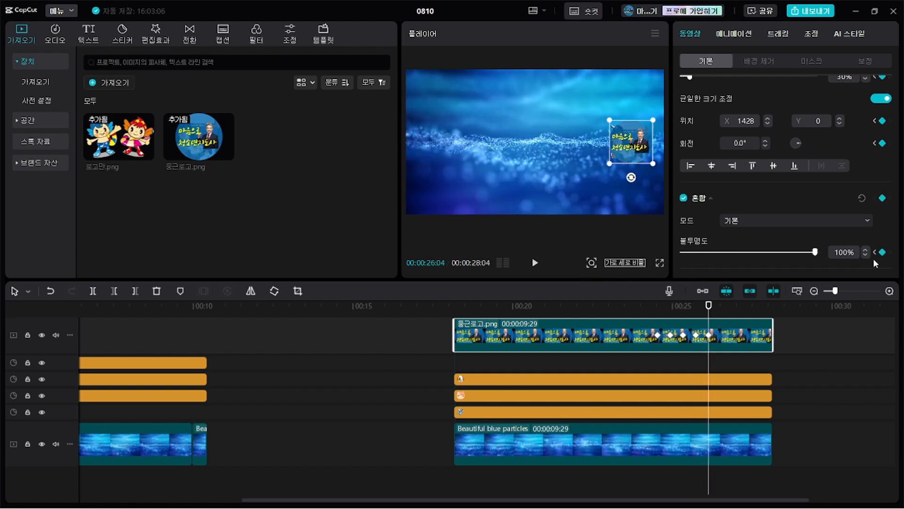
Step: Play back the round logo's combined animation from just before its first keyframe
left_click_drag(709, 311, 651, 312)
key("space")
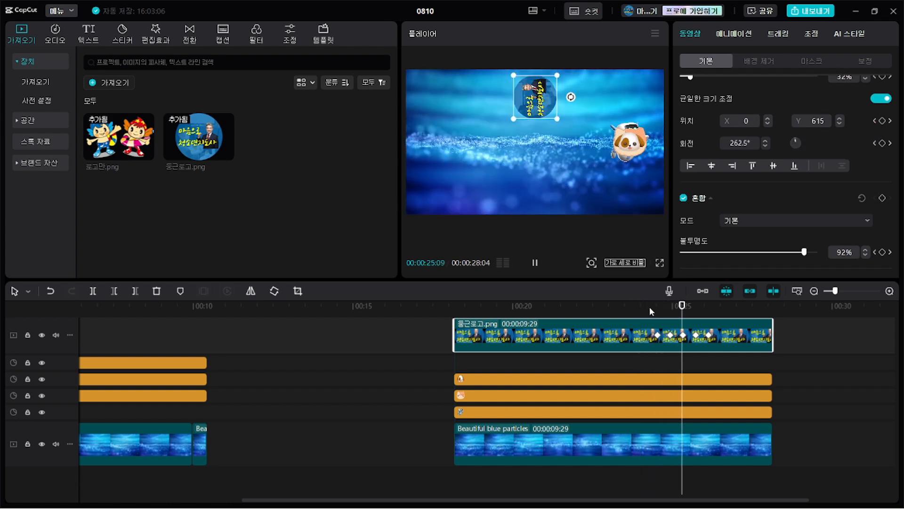
key("space")
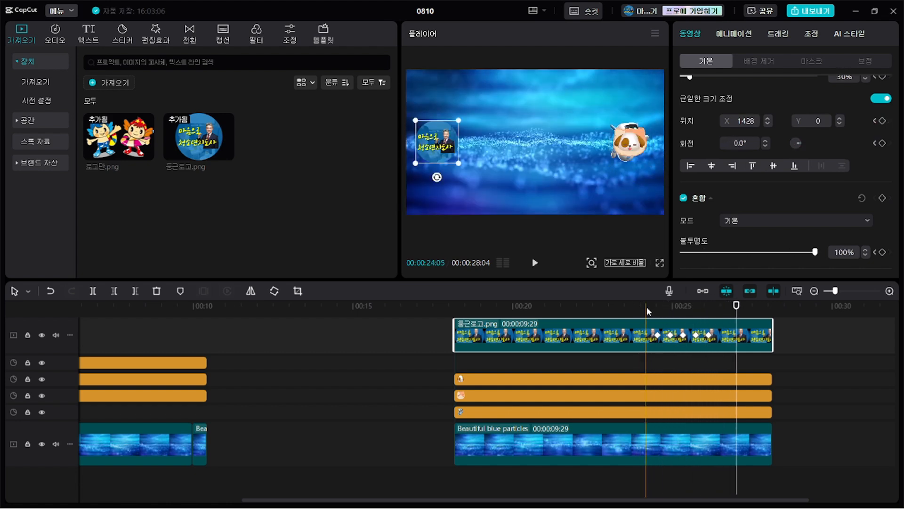